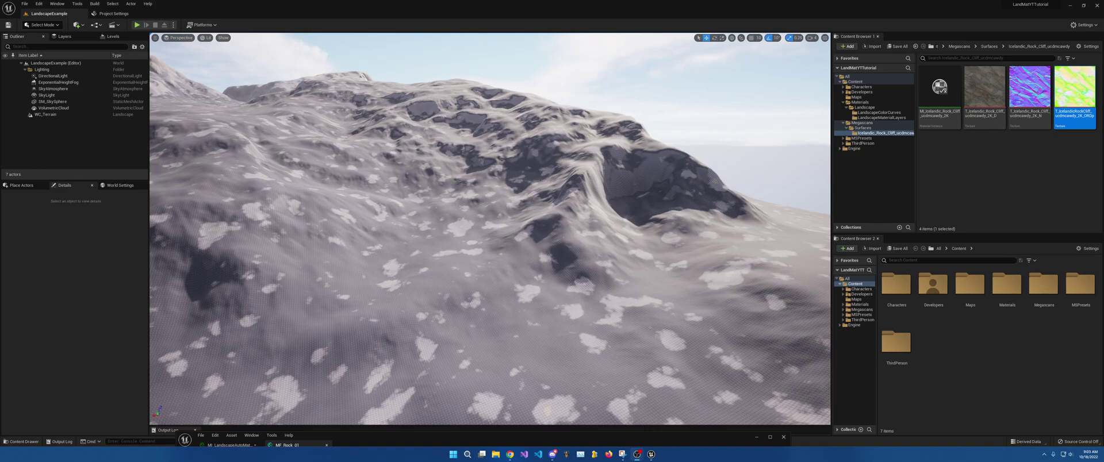
# - Examine the rock material across the landscape's slopes and peaks in the viewport from several viewpoints
pyautogui.moveTo(486, 256); pyautogui.dragTo(259, 233, button='right')
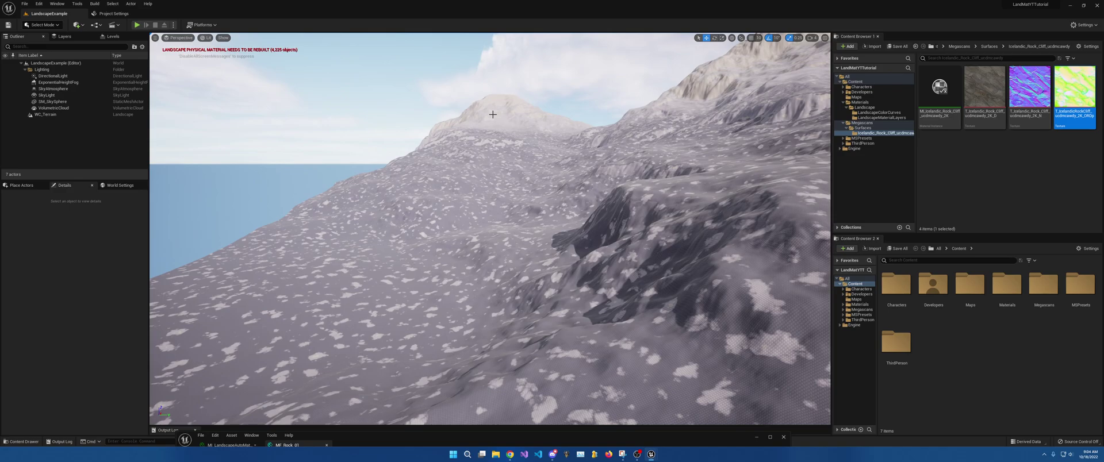
pyautogui.moveTo(493, 115); pyautogui.dragTo(480, 118, button='right')
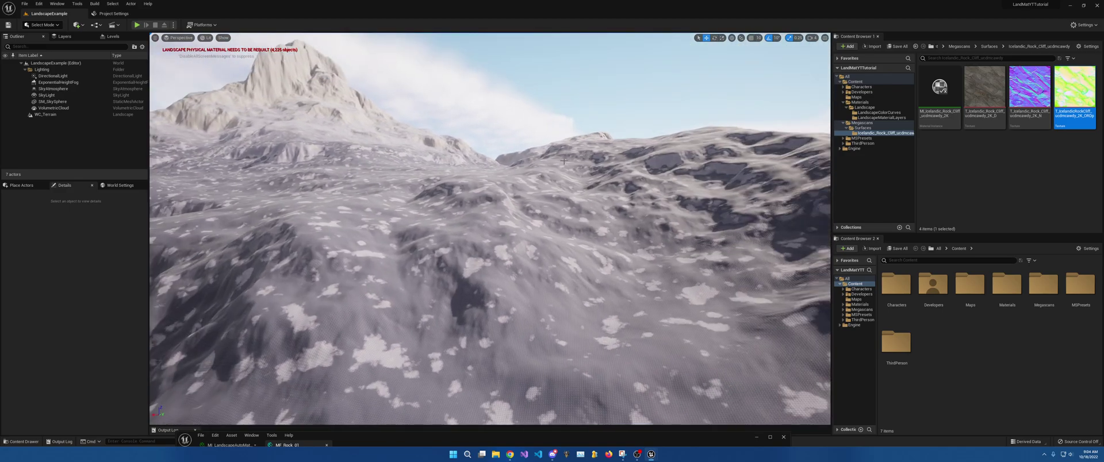
pyautogui.moveTo(564, 161)
pyautogui.mouseDown(button='right')
pyautogui.moveTo(563, 184)
pyautogui.moveTo(565, 165)
pyautogui.mouseUp(button='right')
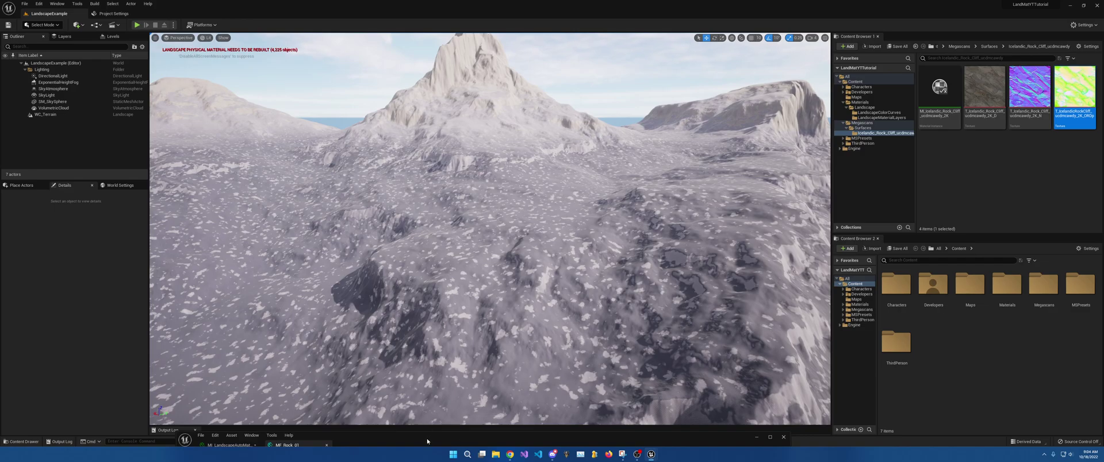
# - Inspect the Landscape Color Control nodes in MF_Rock_01 and the settings of the Rock Terrain Low Point parameter
pyautogui.moveTo(427, 438); pyautogui.dragTo(490, 134)
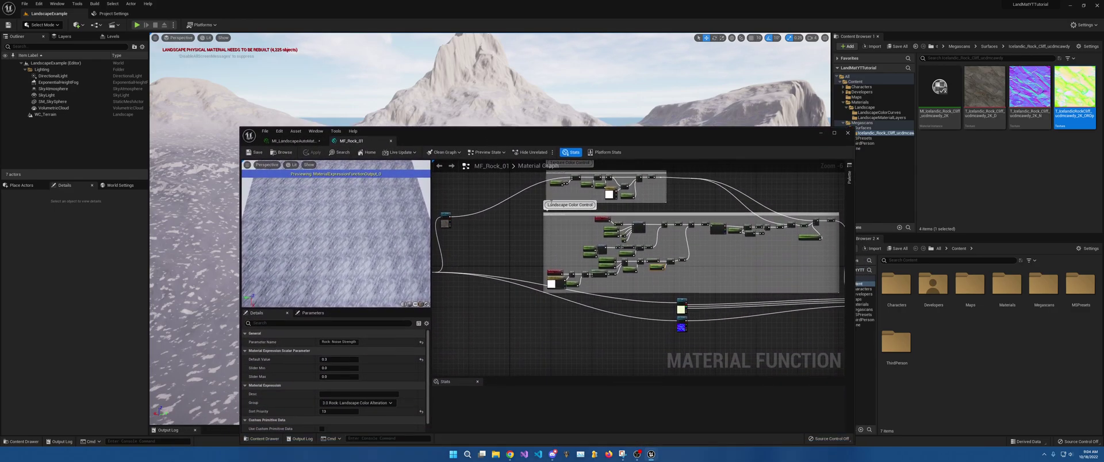
pyautogui.scroll(5, 598, 210)
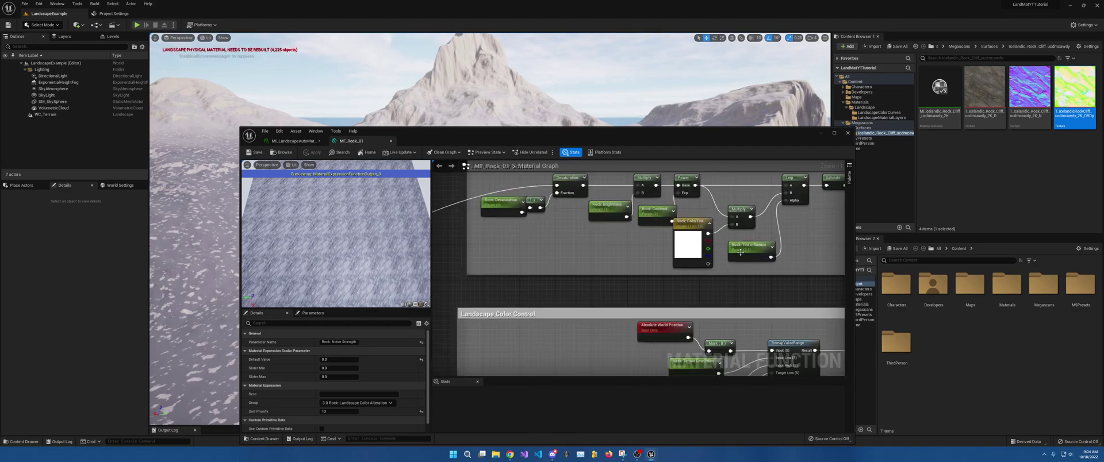
pyautogui.moveTo(762, 259); pyautogui.dragTo(628, 179, button='right')
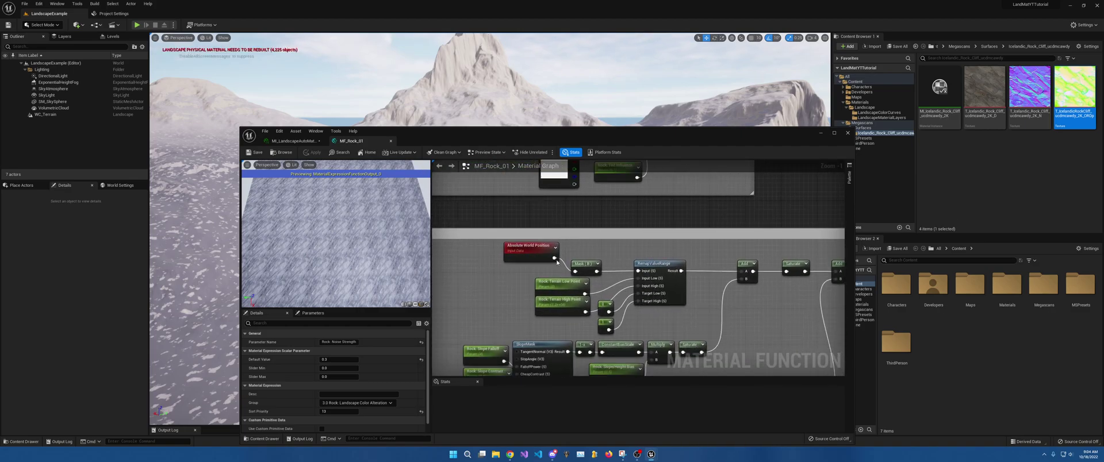
pyautogui.click(546, 290)
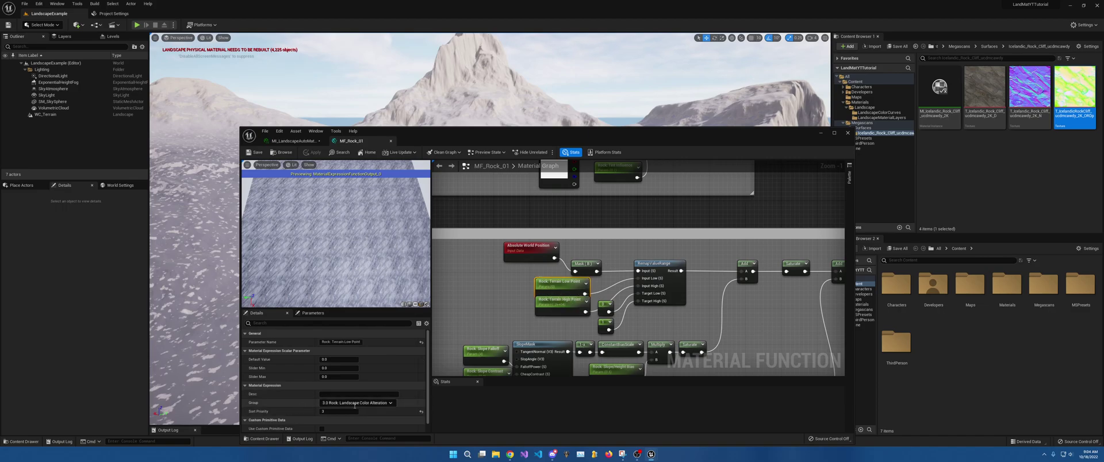
# - Review the Rock Textures group and the UV Master values in the landscape material instance
pyautogui.click(293, 141)
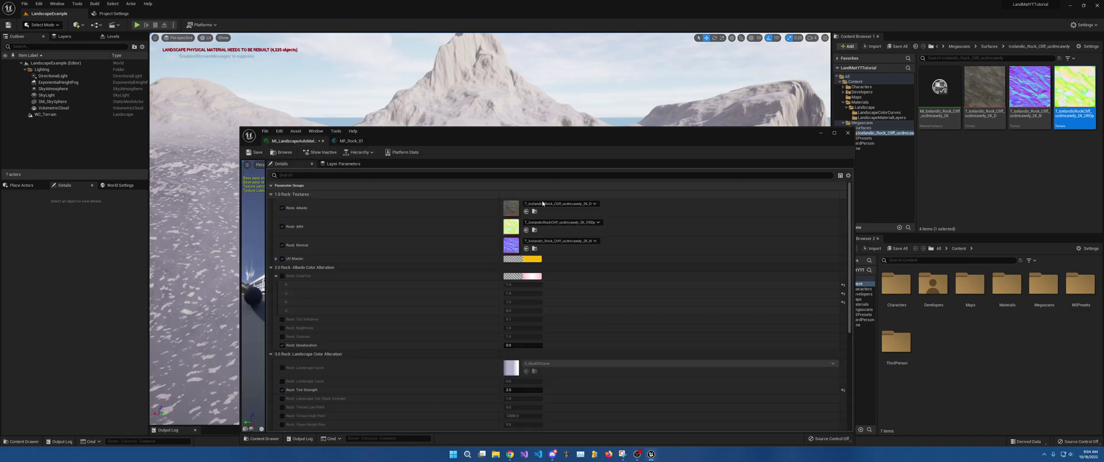
pyautogui.scroll(-2, 380, 215)
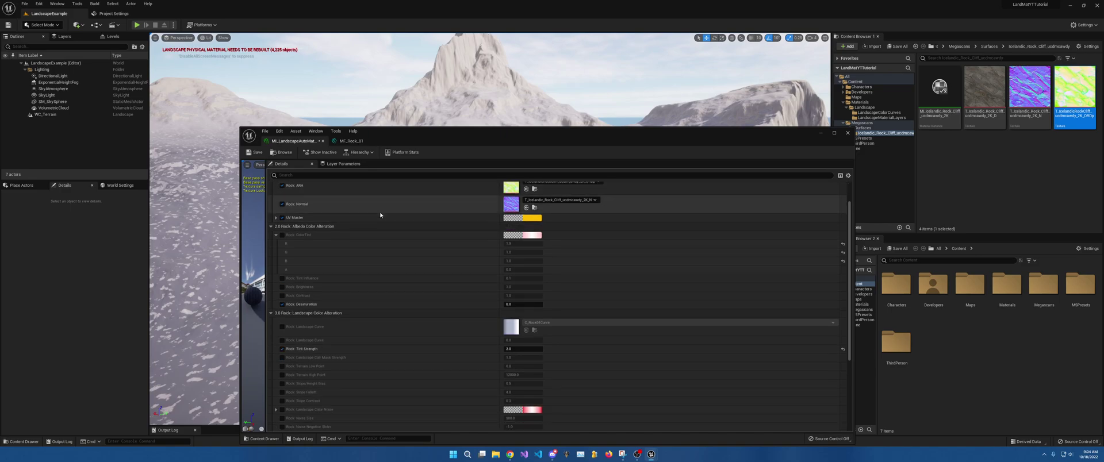
pyautogui.scroll(3, 343, 239)
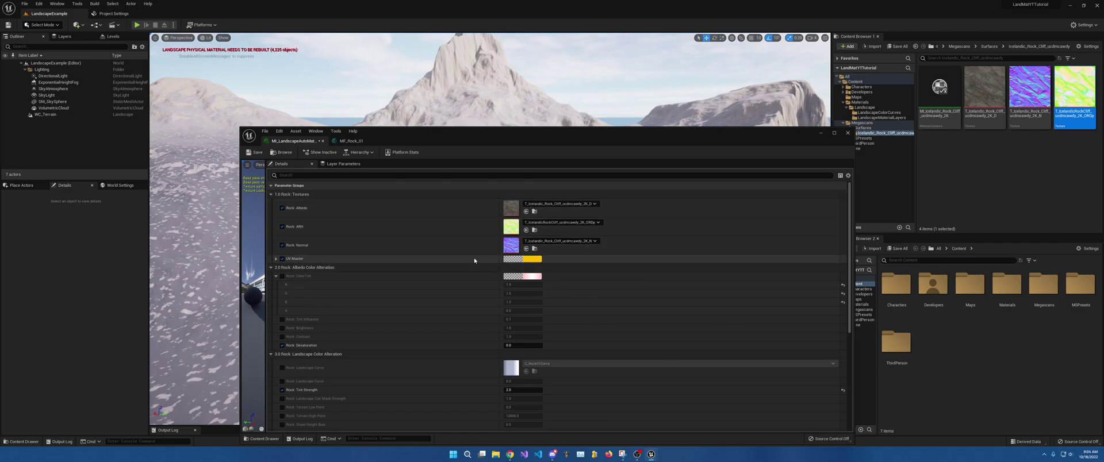
pyautogui.click(276, 259)
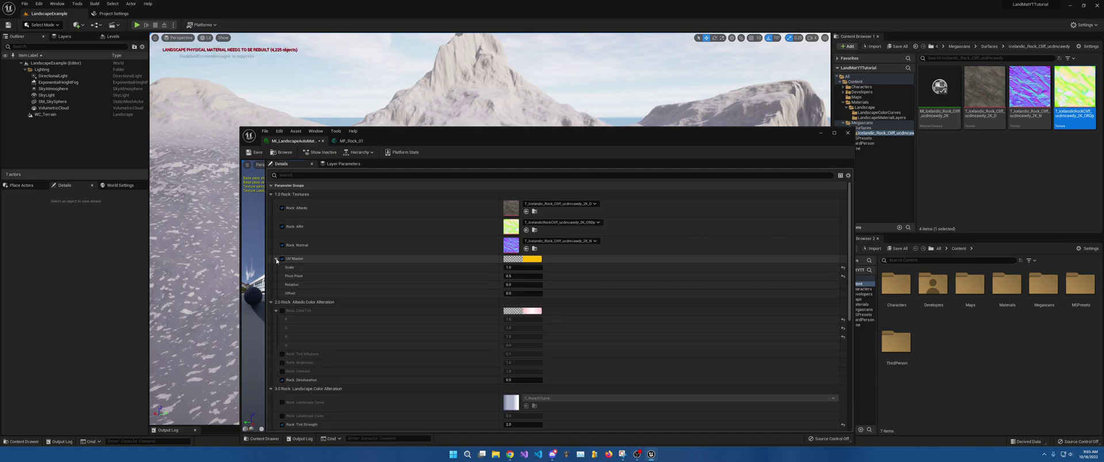
pyautogui.click(276, 259)
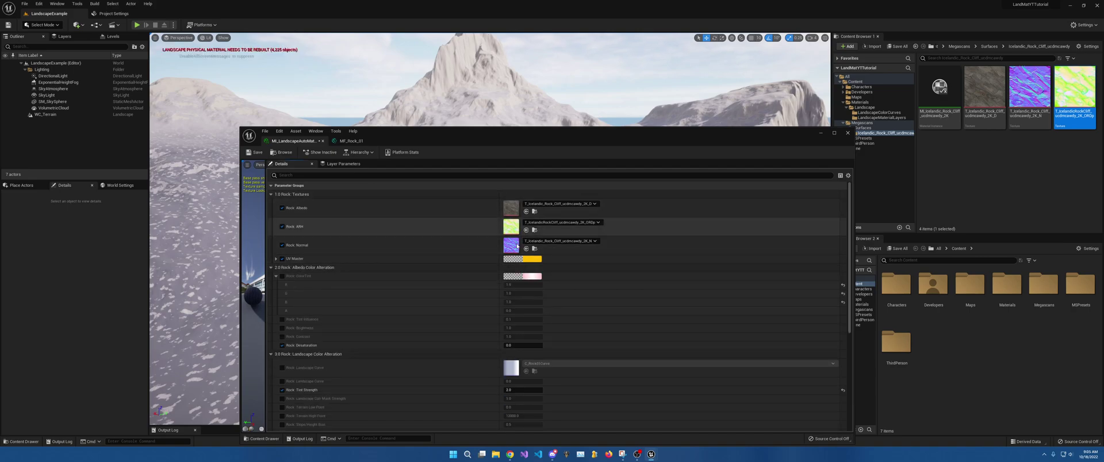
# - Turn the Rock Desaturation parameter override off and back on in the material instance
pyautogui.scroll(-2, 409, 283)
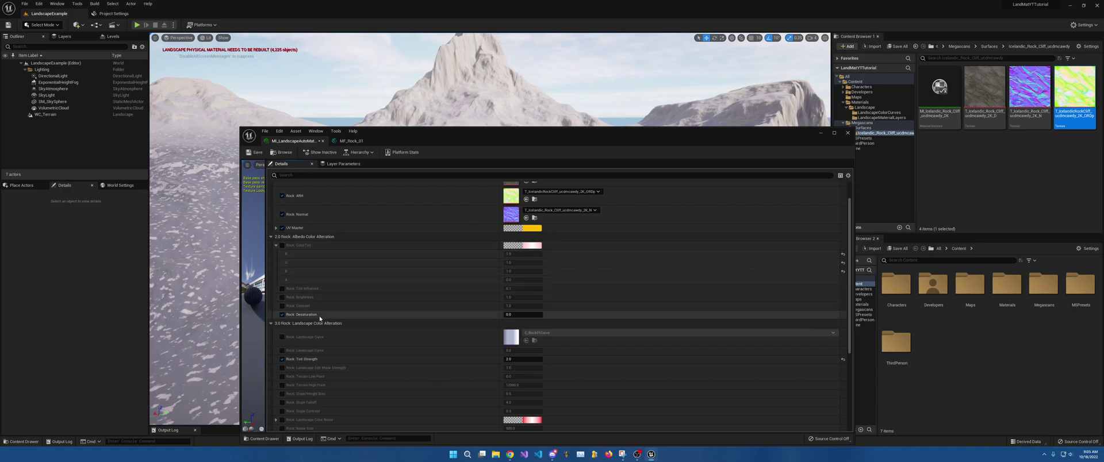
pyautogui.click(282, 315)
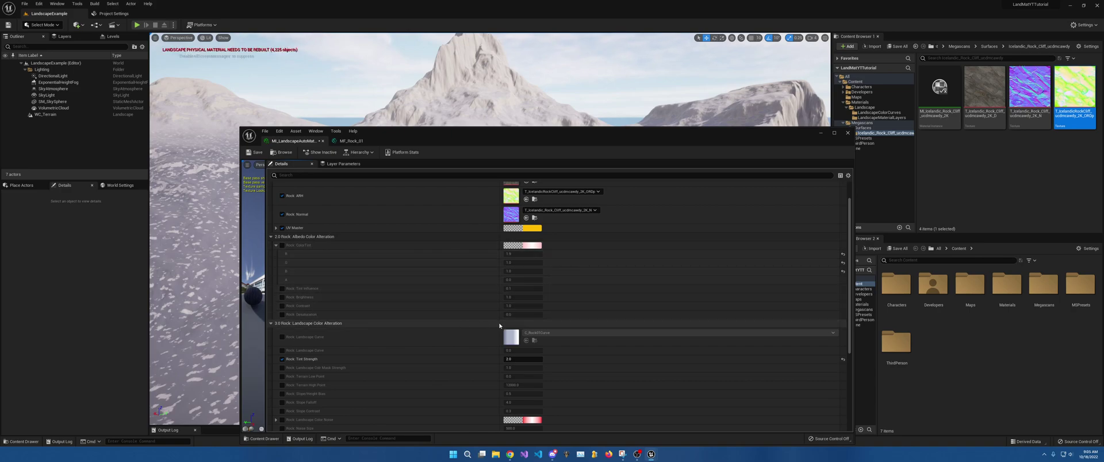
pyautogui.click(281, 315)
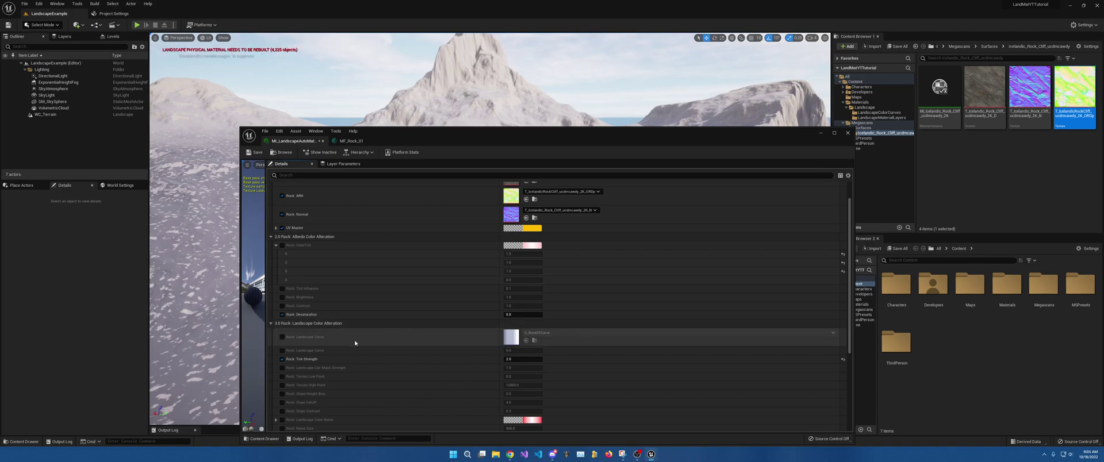
pyautogui.scroll(-3, 355, 340)
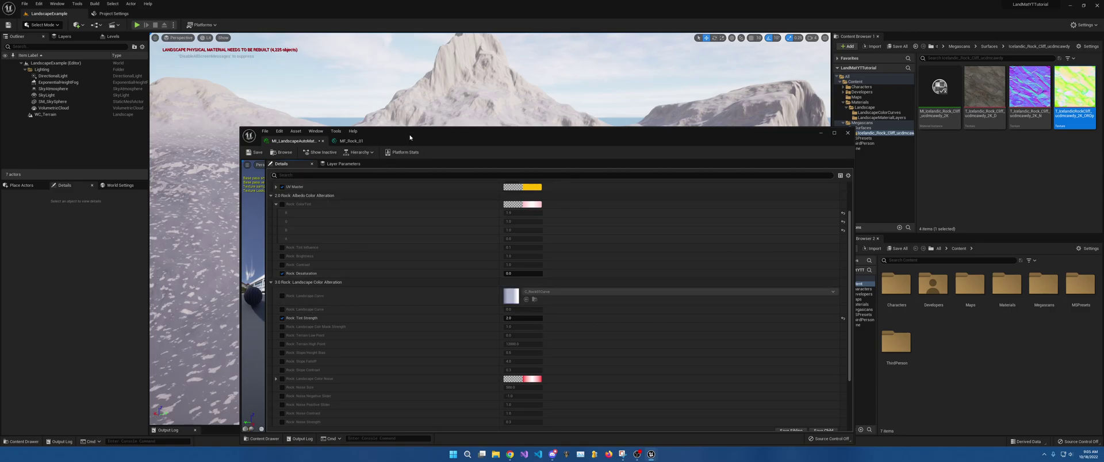
# - Review the Rock Landscape Color Alteration parameters in the material instance with the terrain in view behind the editor
pyautogui.moveTo(409, 134); pyautogui.dragTo(577, 323)
pyautogui.moveTo(530, 240); pyautogui.dragTo(391, 230, button='right')
pyautogui.moveTo(690, 325); pyautogui.dragTo(654, 165)
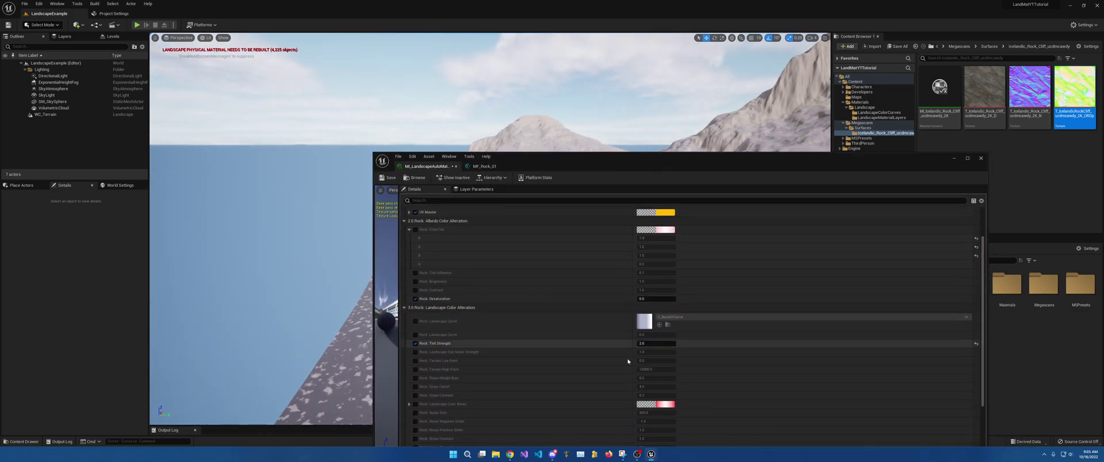
pyautogui.scroll(-5, 587, 327)
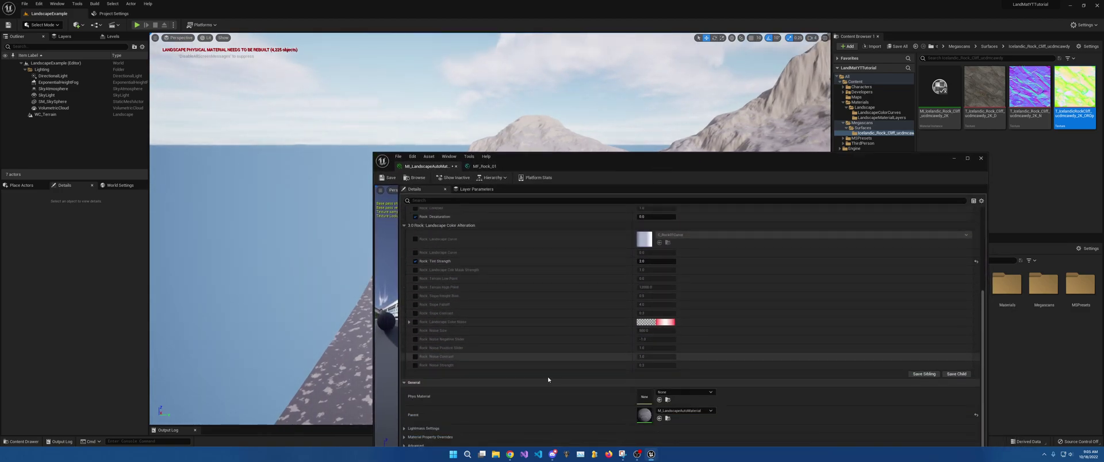
pyautogui.scroll(2, 593, 336)
pyautogui.scroll(4, 594, 337)
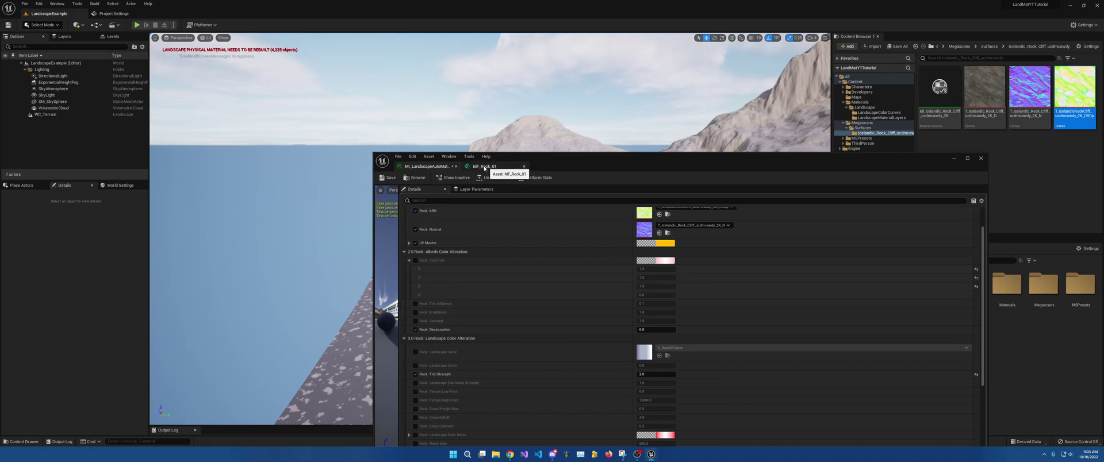
# - Clear the material editor off the viewport and inspect the rock shading on the terrain up close
pyautogui.moveTo(587, 165); pyautogui.dragTo(0, 270)
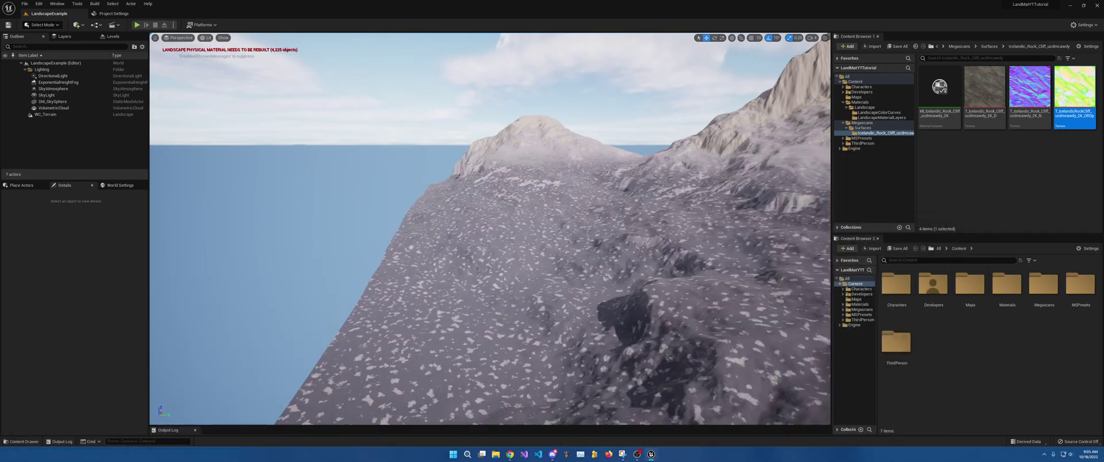
pyautogui.moveTo(490, 229)
pyautogui.mouseDown(button='right')
pyautogui.moveTo(518, 270)
pyautogui.moveTo(552, 270)
pyautogui.moveTo(552, 230)
pyautogui.moveTo(506, 264)
pyautogui.moveTo(490, 224)
pyautogui.moveTo(497, 207)
pyautogui.moveTo(494, 242)
pyautogui.moveTo(494, 218)
pyautogui.mouseUp(button='right')
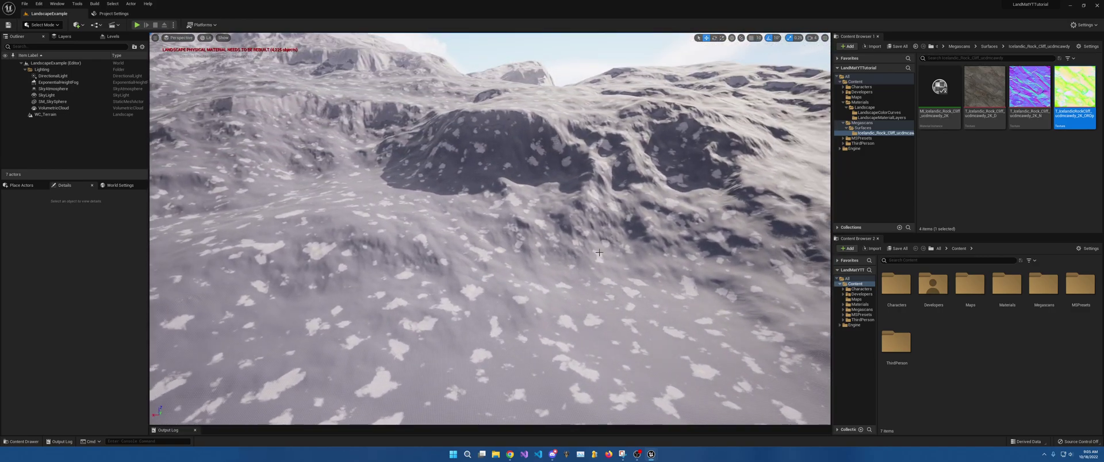
pyautogui.moveTo(615, 262); pyautogui.dragTo(522, 126, button='right')
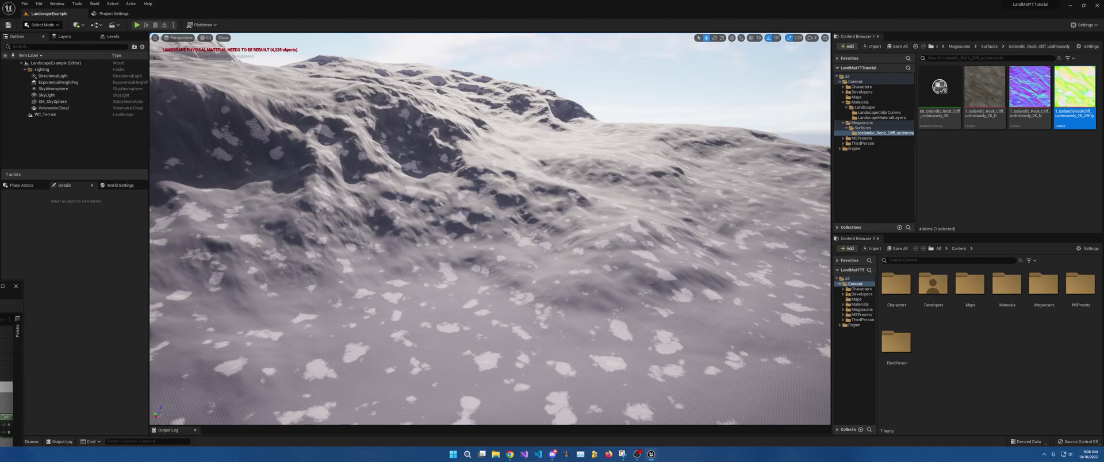
# - Bring back the MF_Rock_01 graph and move the Rock Normal texture node down, away from the Rock ARH node
pyautogui.moveTo(0, 292); pyautogui.dragTo(521, 232)
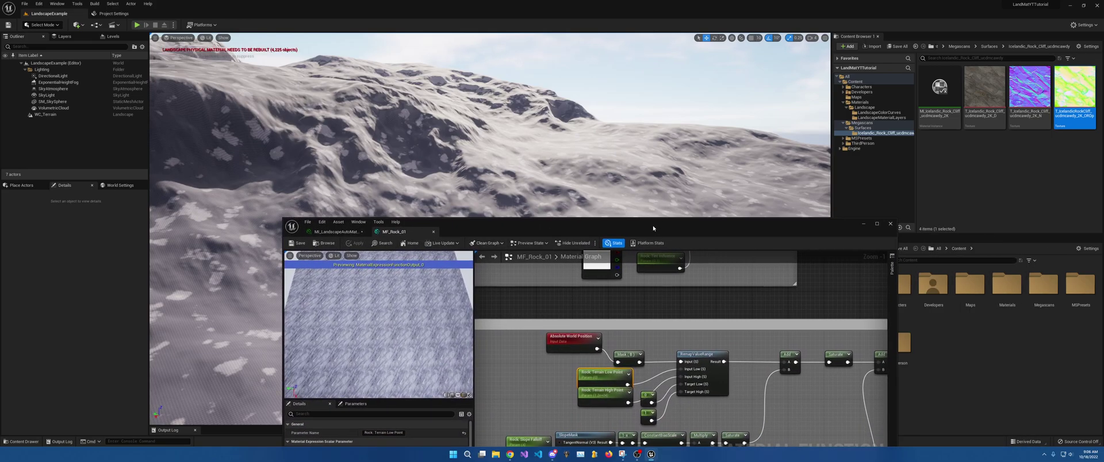
pyautogui.moveTo(650, 220); pyautogui.dragTo(617, 195)
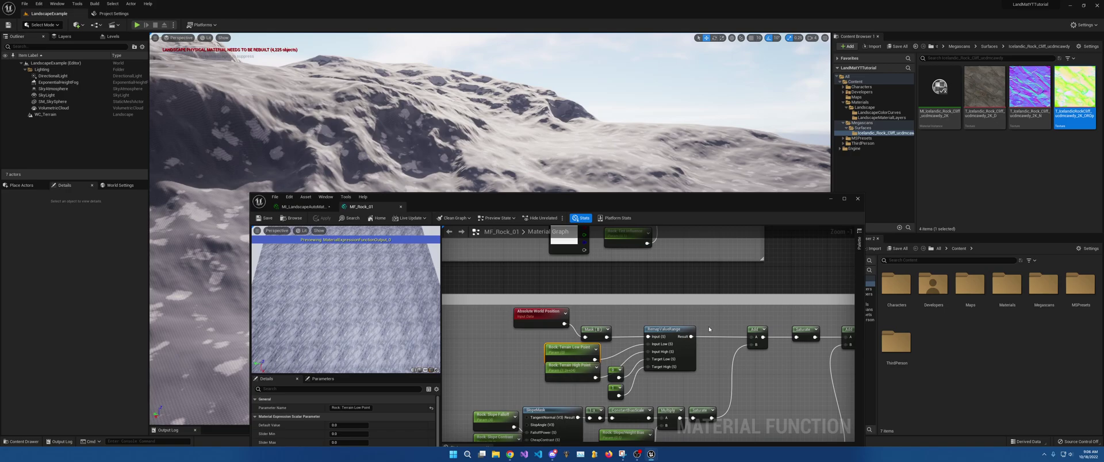
pyautogui.scroll(-3, 709, 326)
pyautogui.moveTo(577, 269); pyautogui.dragTo(520, 167, button='right')
pyautogui.moveTo(594, 350); pyautogui.dragTo(568, 272, button='right')
pyautogui.moveTo(541, 299); pyautogui.dragTo(536, 323)
pyautogui.scroll(5, 546, 259)
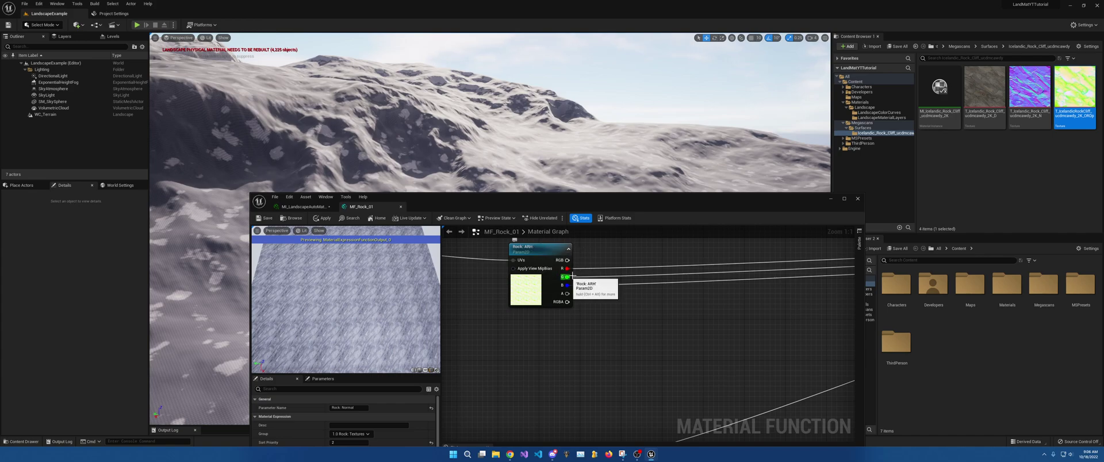
# - Move the Roughness/Specular comment group beside the Rock ARH texture and connect its green channel to the group's first reroute node
pyautogui.scroll(-5, 561, 276)
pyautogui.moveTo(719, 367); pyautogui.dragTo(550, 229, button='right')
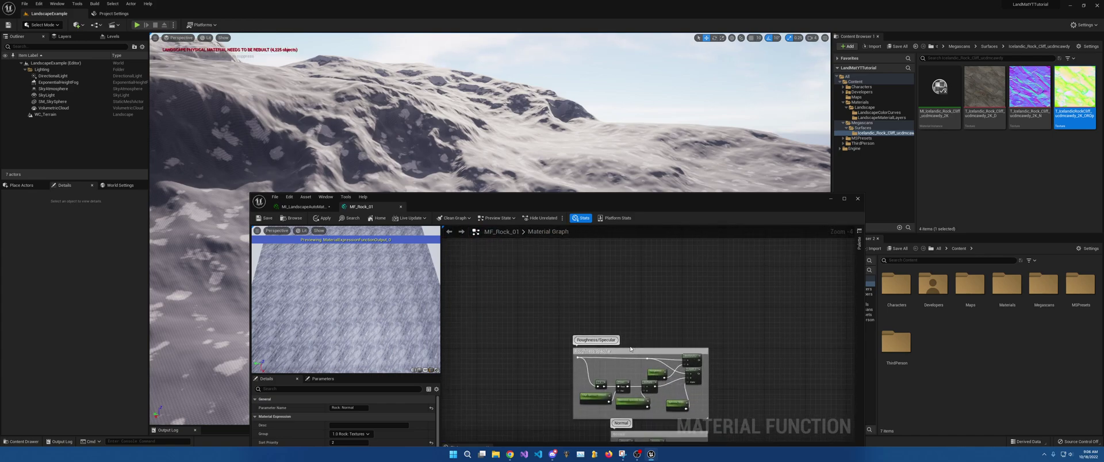
pyautogui.moveTo(635, 349); pyautogui.dragTo(632, 275)
pyautogui.scroll(4, 530, 288)
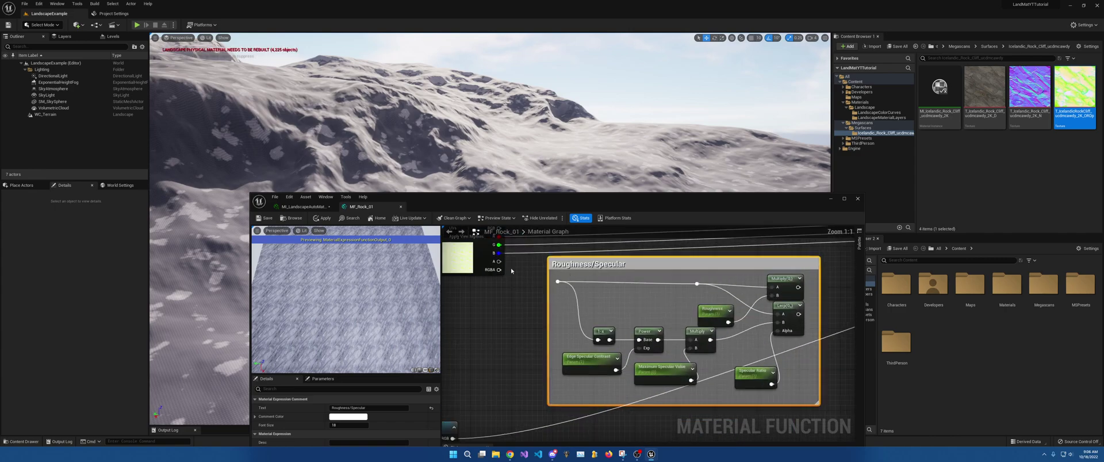
pyautogui.moveTo(515, 266); pyautogui.dragTo(576, 305)
pyautogui.moveTo(480, 242); pyautogui.dragTo(497, 260, button='right')
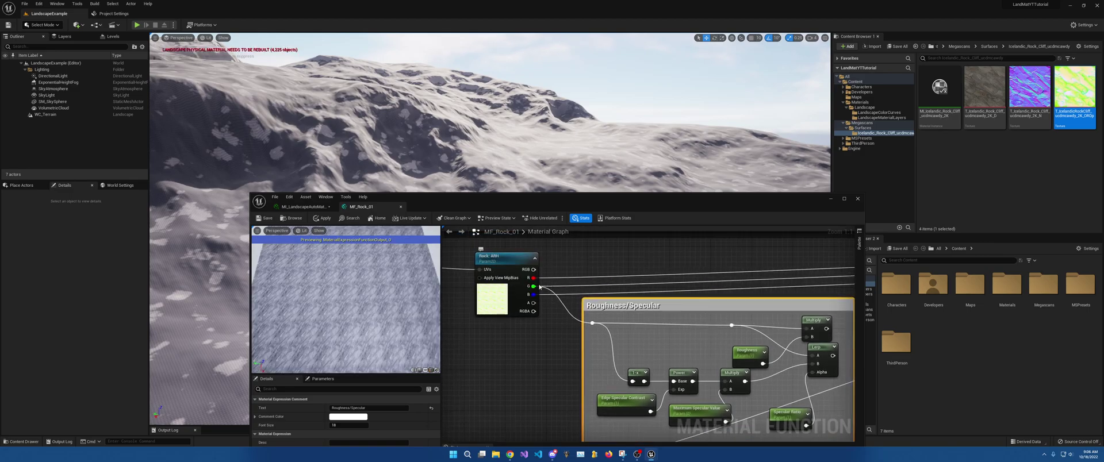
# - Inspect the Roughness/Specular nodes and move the whole comment group over next to the SetMaterialAttributes node
pyautogui.moveTo(644, 373); pyautogui.dragTo(599, 298, button='right')
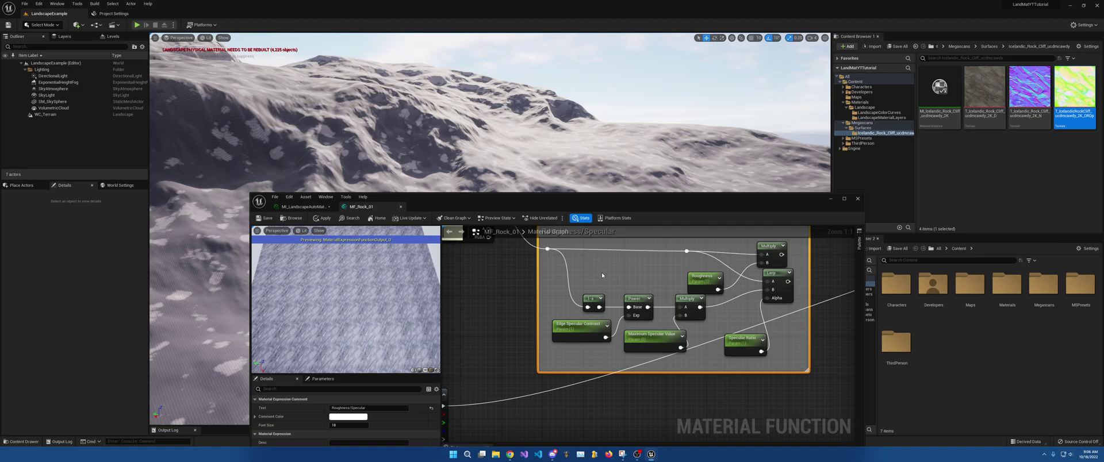
pyautogui.moveTo(602, 272); pyautogui.dragTo(629, 308, button='right')
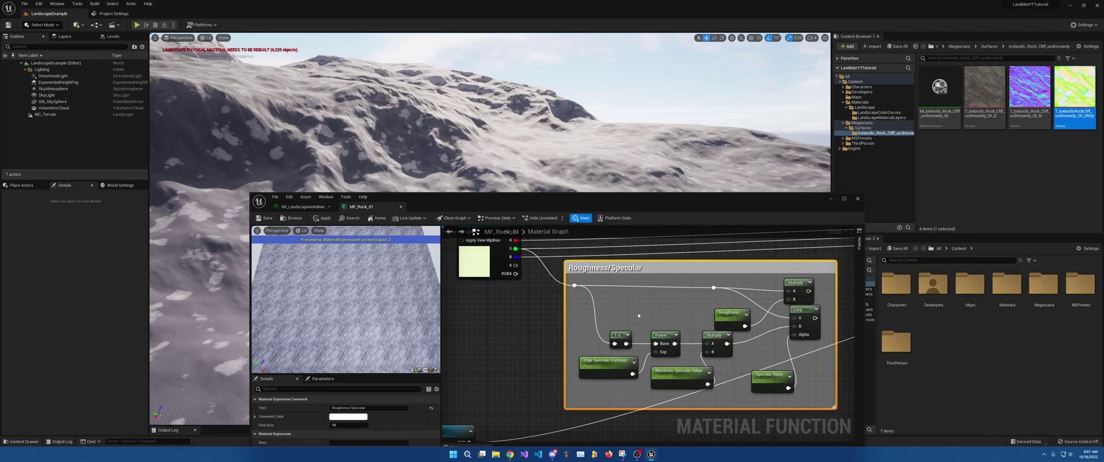
pyautogui.moveTo(655, 357); pyautogui.dragTo(631, 306, button='right')
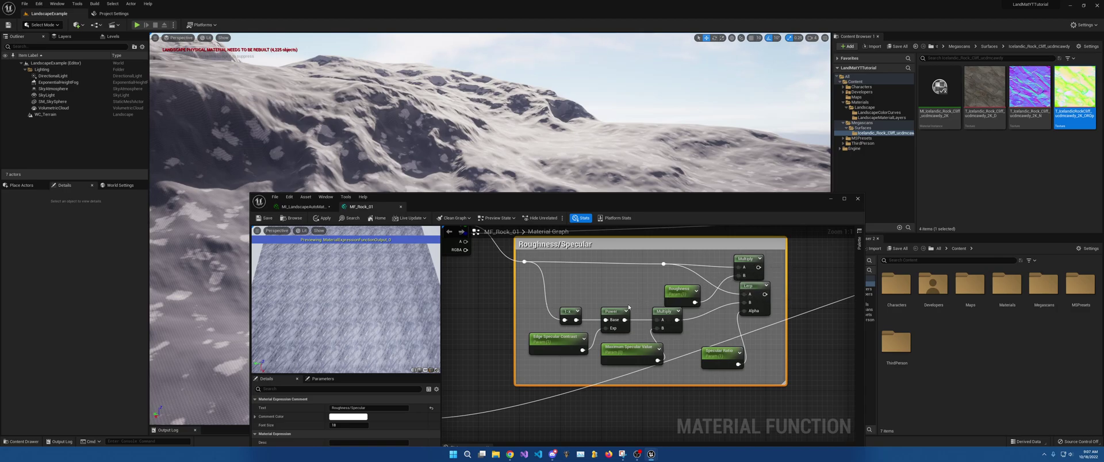
pyautogui.moveTo(769, 262); pyautogui.dragTo(542, 347, button='right')
pyautogui.moveTo(555, 326); pyautogui.dragTo(740, 316)
pyautogui.moveTo(740, 316); pyautogui.dragTo(703, 307, button='right')
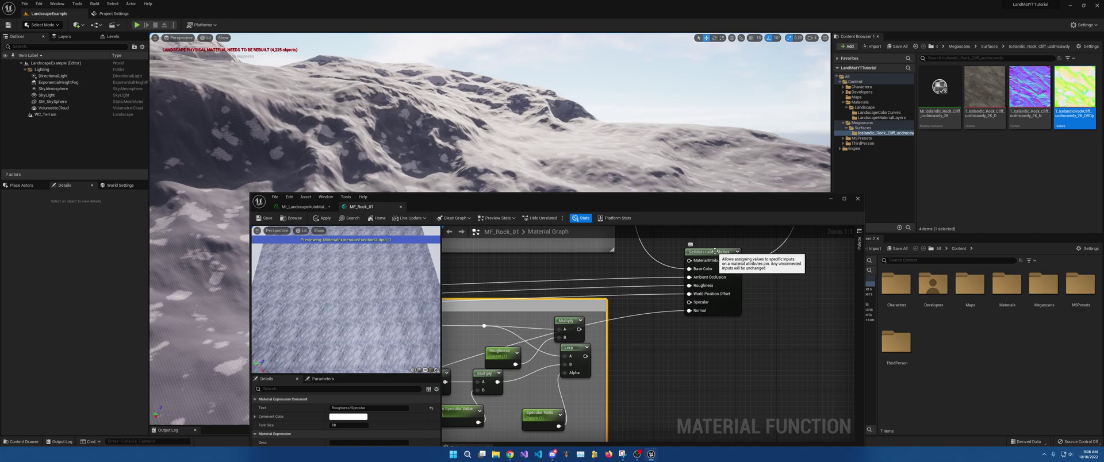
# - Move Normal above Specular in the SetMaterialAttributes node's attribute set types and restore the original order
pyautogui.click(702, 306)
pyautogui.moveTo(687, 202); pyautogui.dragTo(762, 135)
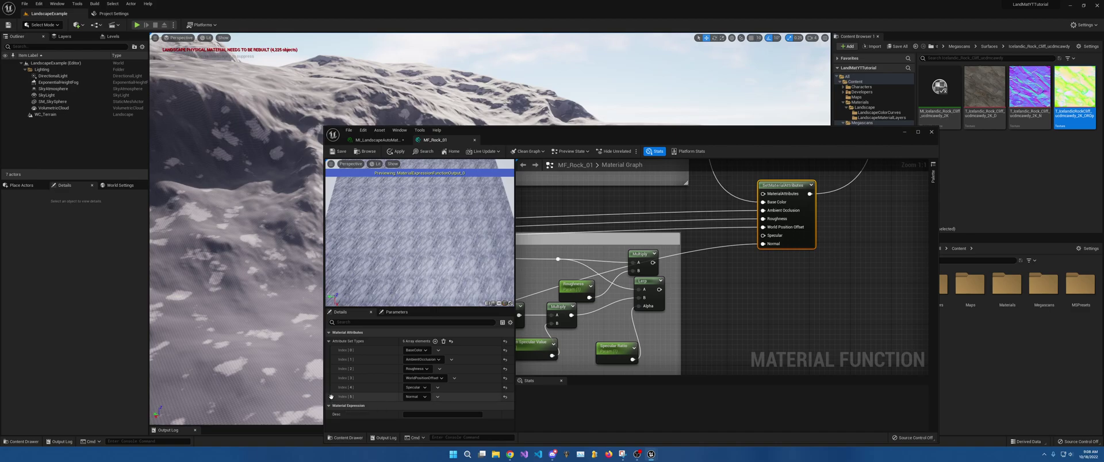
pyautogui.moveTo(331, 396); pyautogui.dragTo(332, 388)
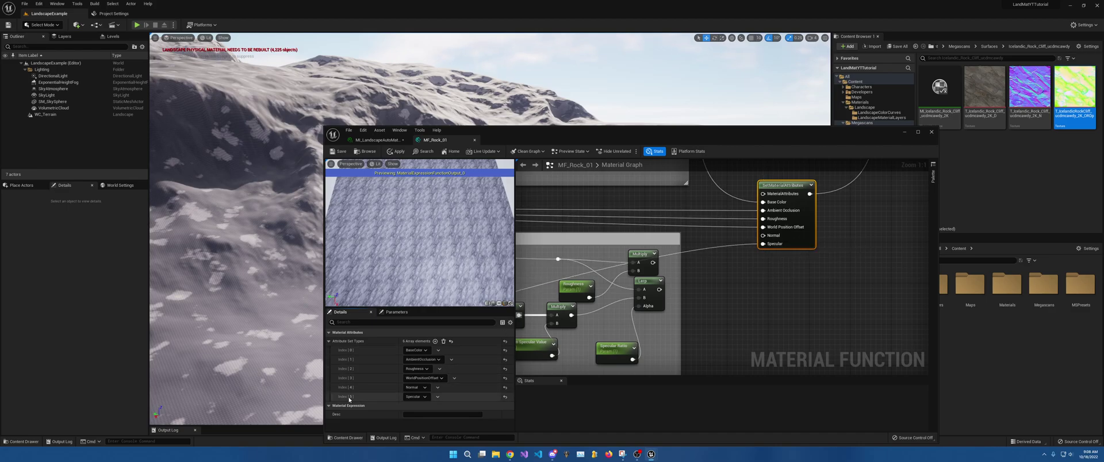
pyautogui.moveTo(333, 400); pyautogui.dragTo(351, 389)
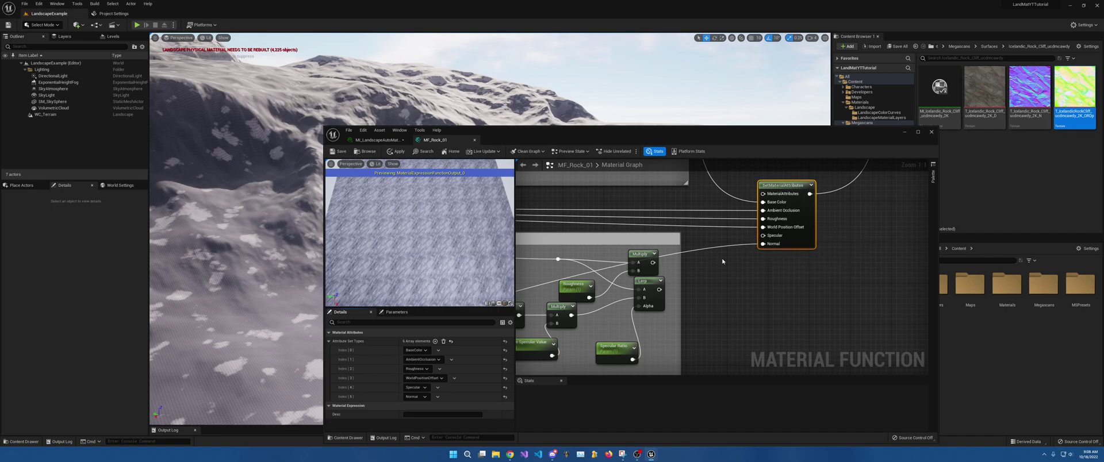
# - Connect the Multiply output to Roughness and the Lerp output to Specular on the SetMaterialAttributes node, and save the material function
pyautogui.moveTo(728, 277); pyautogui.dragTo(777, 286, button='right')
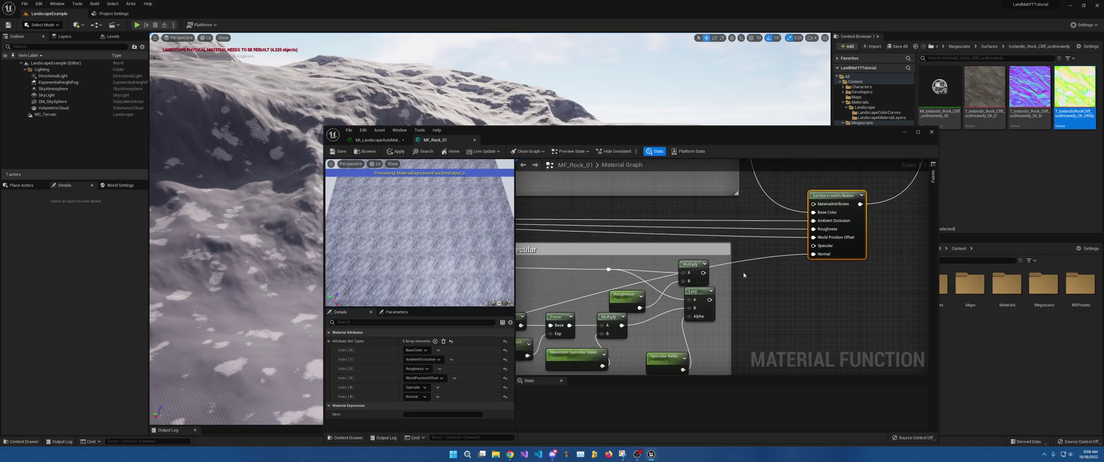
pyautogui.moveTo(728, 283); pyautogui.dragTo(771, 271, button='right')
pyautogui.moveTo(747, 268); pyautogui.dragTo(860, 227)
pyautogui.moveTo(753, 295); pyautogui.dragTo(856, 249)
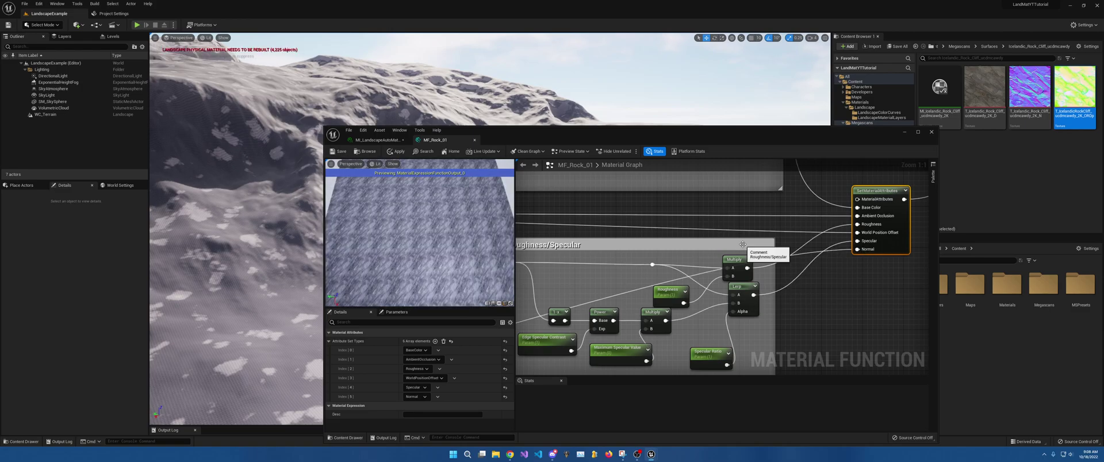
pyautogui.moveTo(683, 133); pyautogui.dragTo(659, 234)
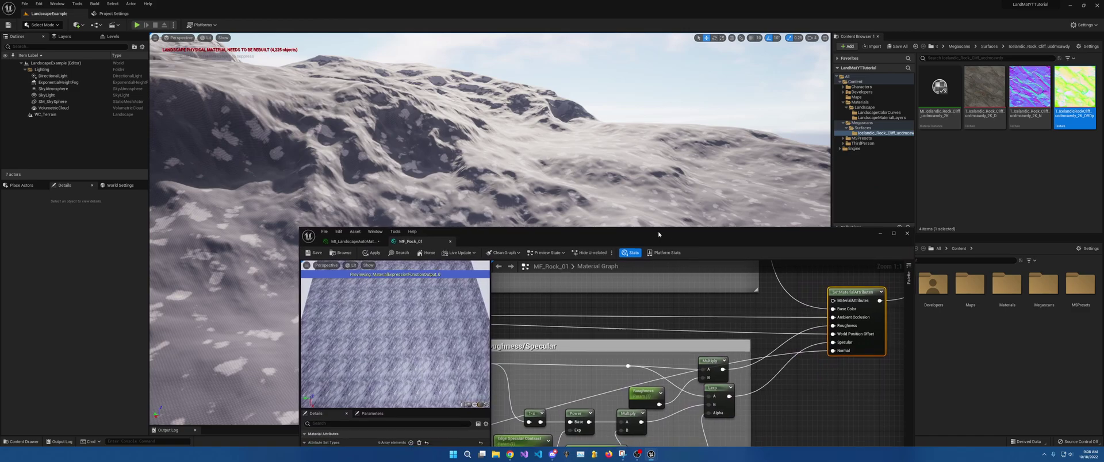
pyautogui.click(317, 254)
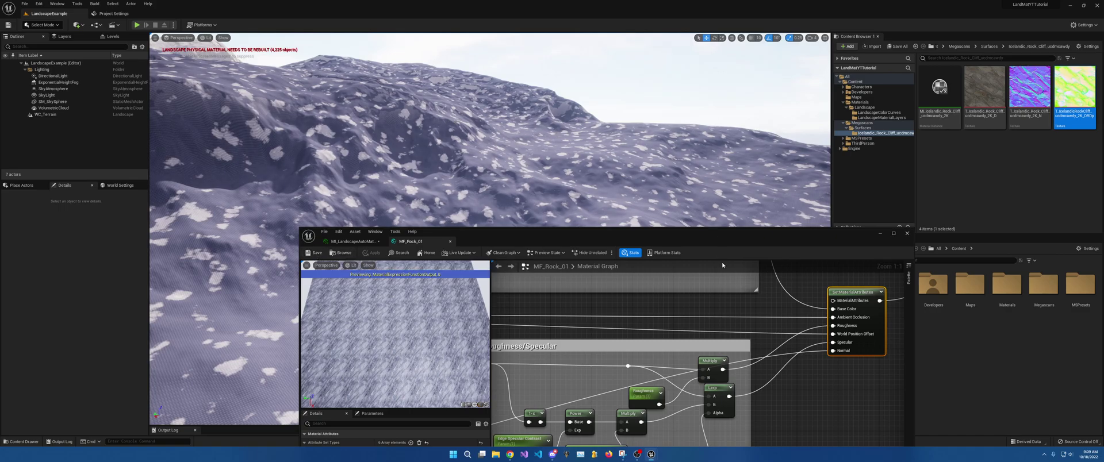
# - Set the default value of the Roughness parameter in the Roughness/Specular group to 0.5
pyautogui.click(644, 396)
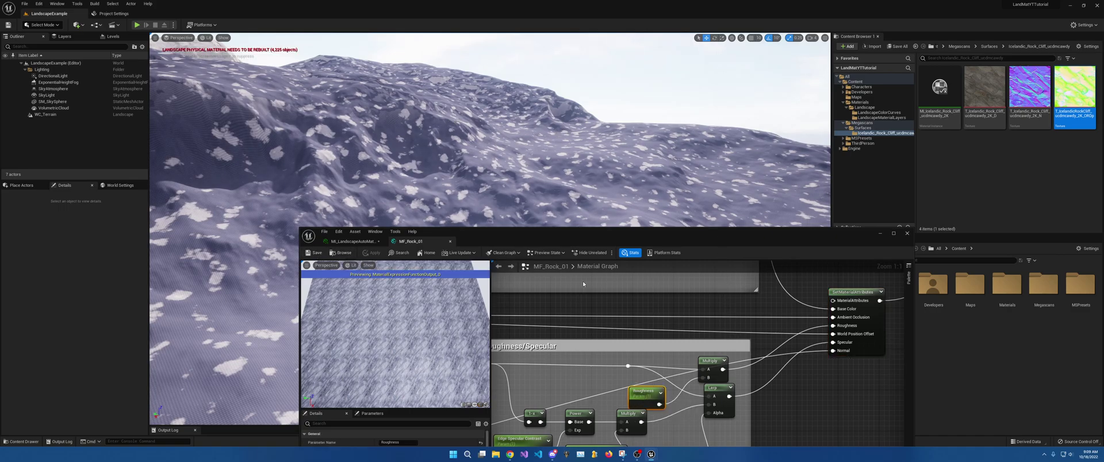
pyautogui.moveTo(581, 242); pyautogui.dragTo(658, 173)
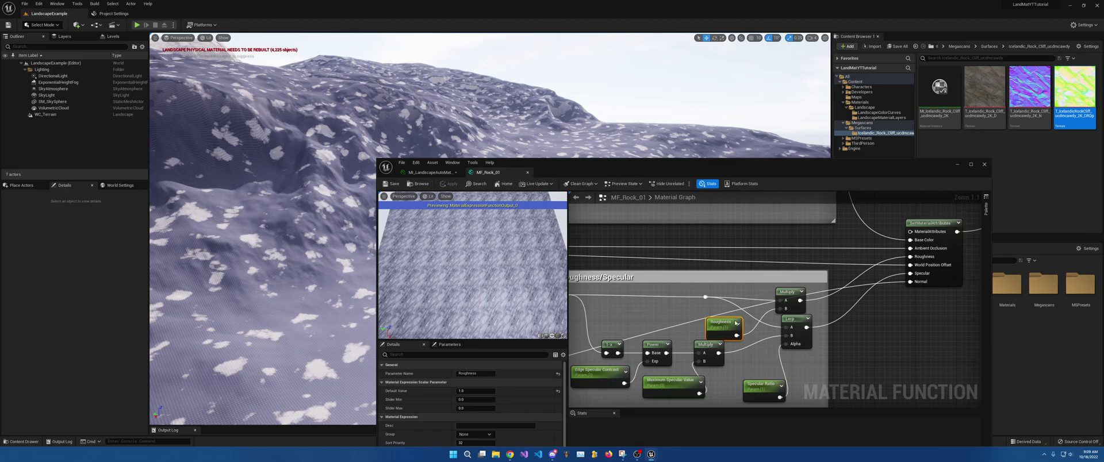
pyautogui.moveTo(644, 258)
pyautogui.mouseDown(button='right')
pyautogui.moveTo(822, 258)
pyautogui.moveTo(644, 265)
pyautogui.mouseUp(button='right')
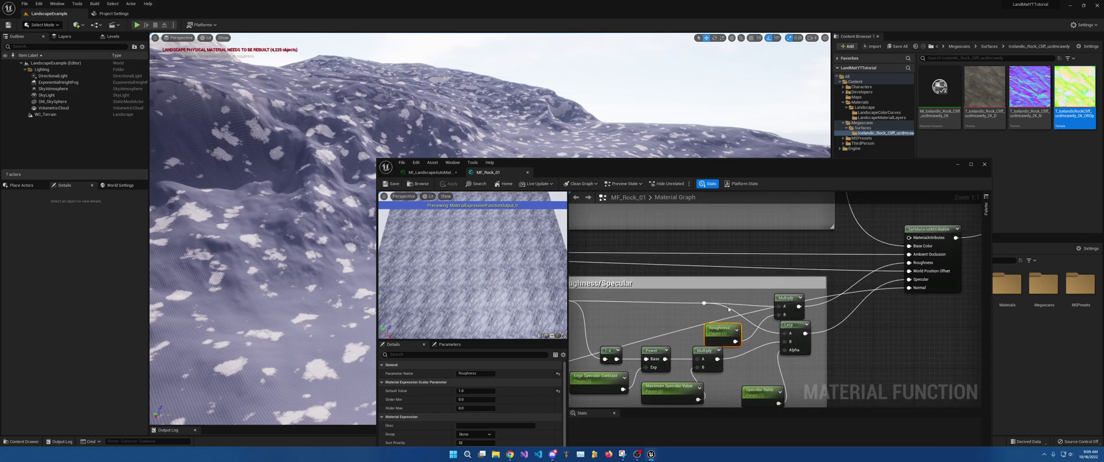
pyautogui.click(473, 391)
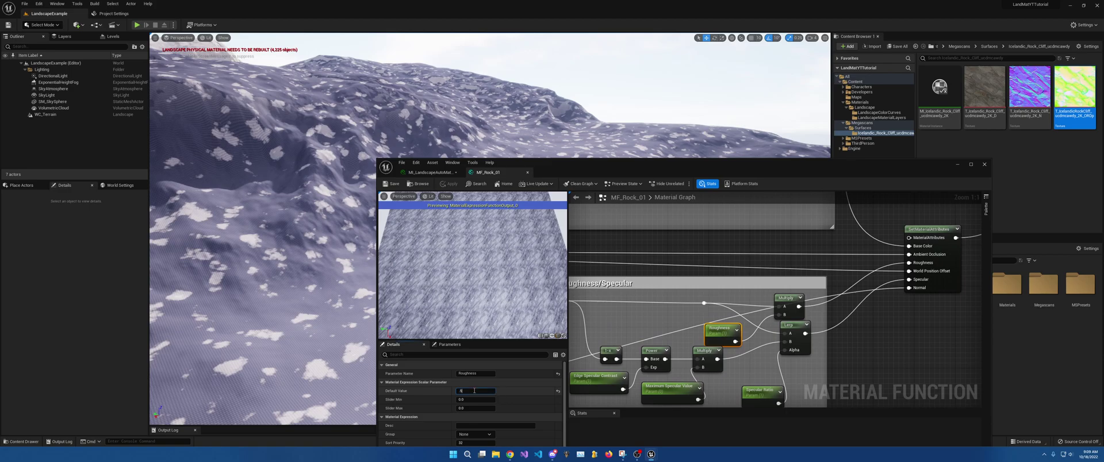
pyautogui.write('.5')
pyautogui.press('Return')
# - Set the Maximum Specular Value parameter's default to 0.5 and check the rock surface on the landscape
pyautogui.moveTo(809, 331); pyautogui.dragTo(827, 302, button='right')
pyautogui.click(690, 363)
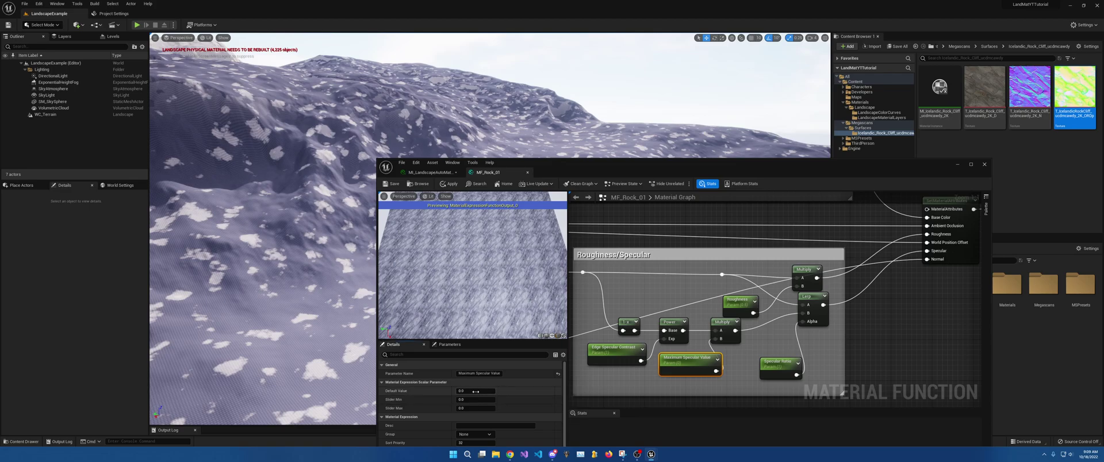
pyautogui.click(476, 392)
pyautogui.write('.5')
pyautogui.press('Return')
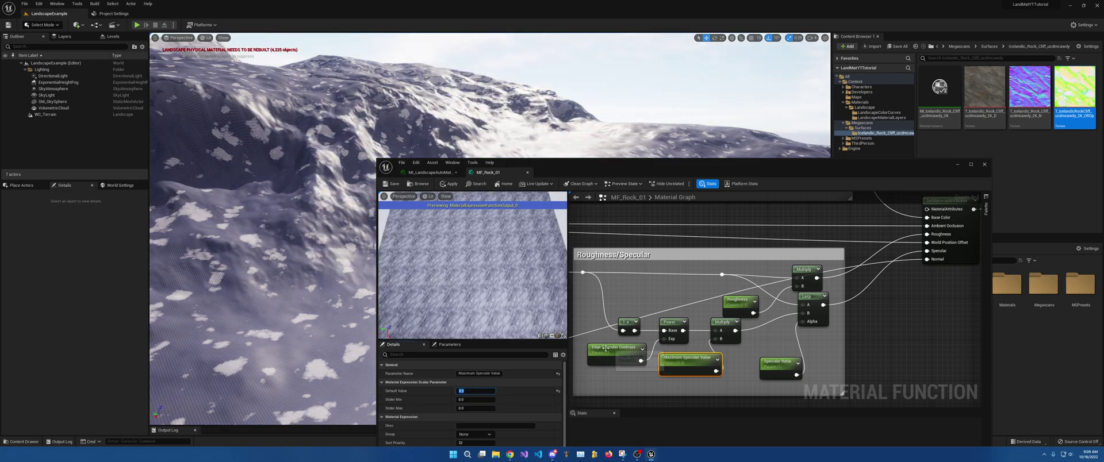
pyautogui.click(775, 368)
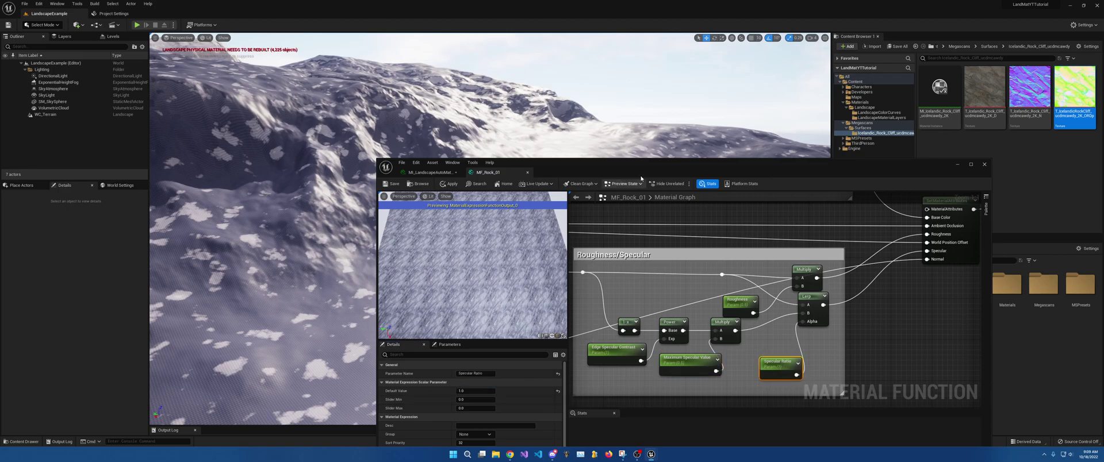
pyautogui.moveTo(646, 166); pyautogui.dragTo(643, 242)
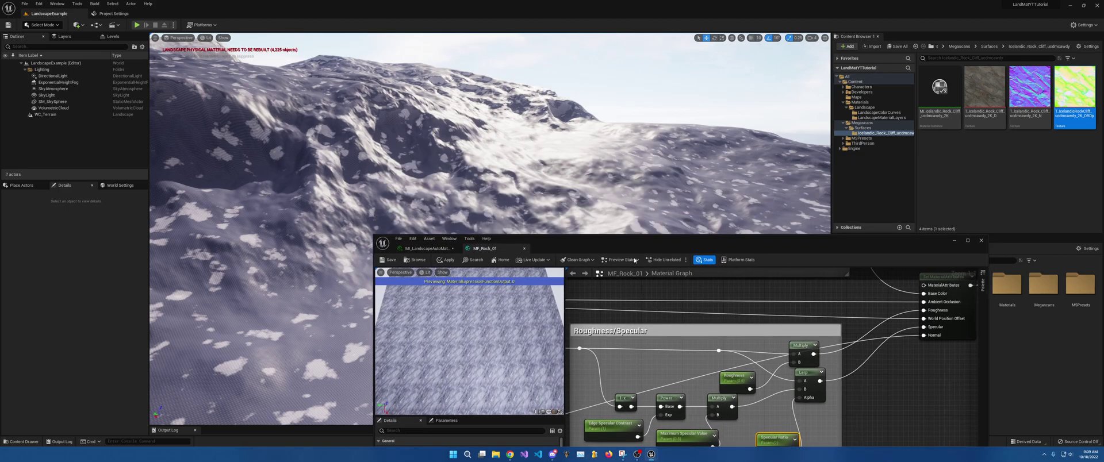
pyautogui.moveTo(597, 212); pyautogui.dragTo(597, 239, button='right')
pyautogui.moveTo(583, 190); pyautogui.dragTo(582, 187, button='right')
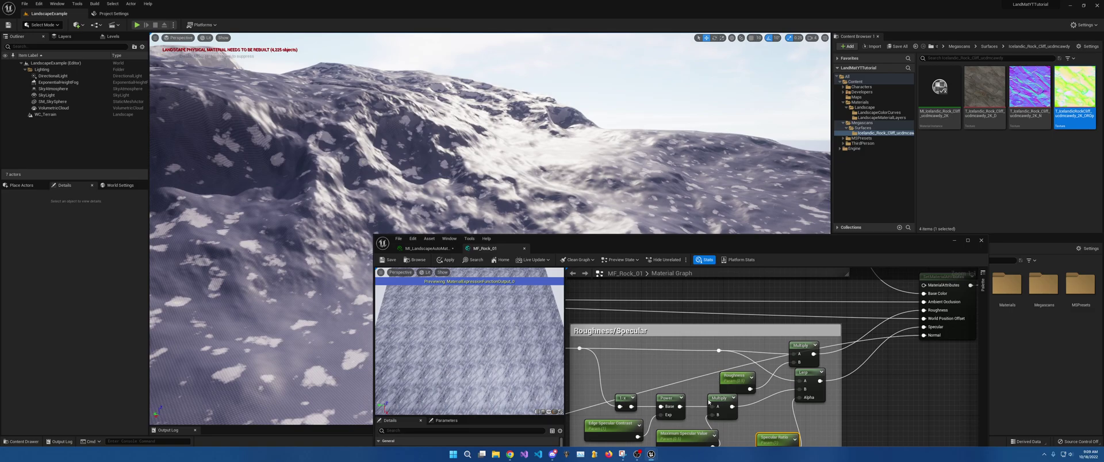
# - Set the default value of the Maximum Specular Value parameter to 1
pyautogui.click(697, 435)
pyautogui.moveTo(678, 250); pyautogui.dragTo(686, 228)
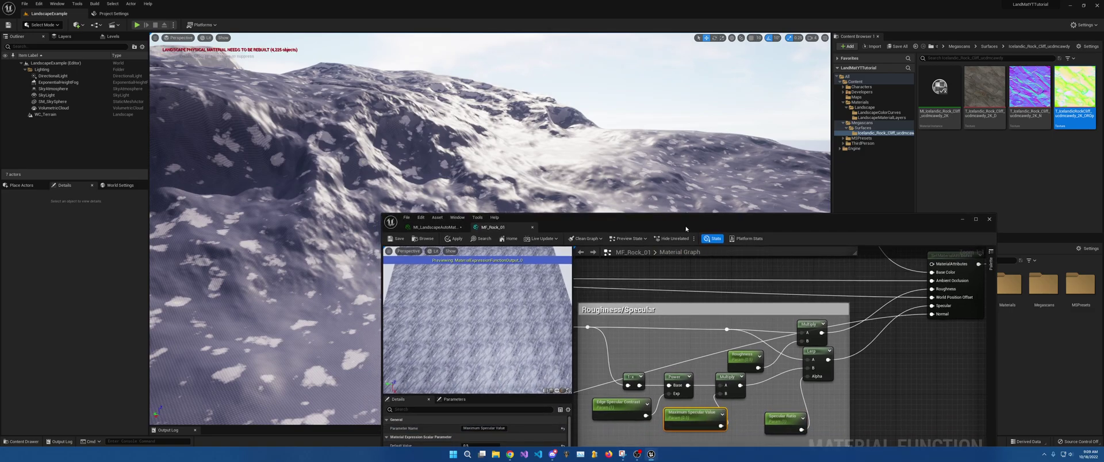
pyautogui.moveTo(655, 333); pyautogui.dragTo(813, 337, button='right')
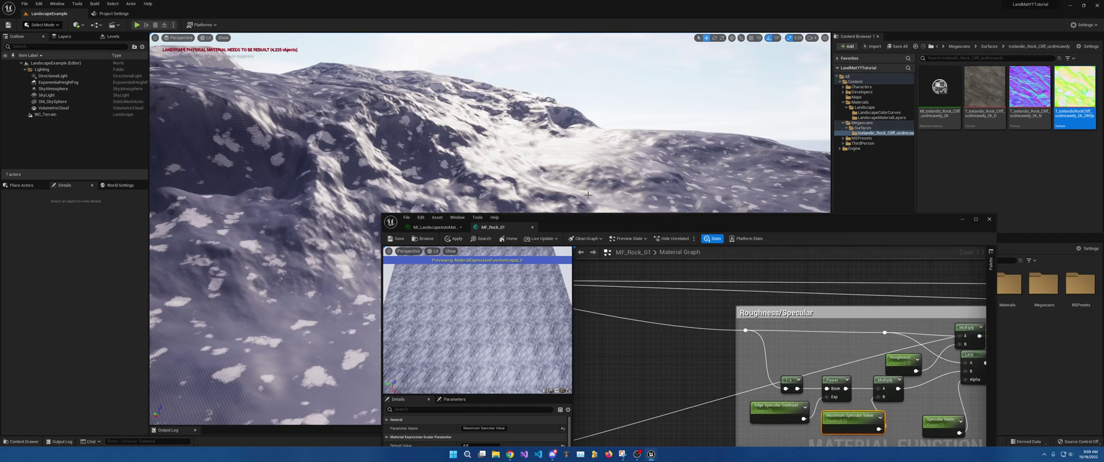
pyautogui.moveTo(587, 196); pyautogui.dragTo(675, 219, button='right')
pyautogui.moveTo(715, 221); pyautogui.dragTo(499, 183)
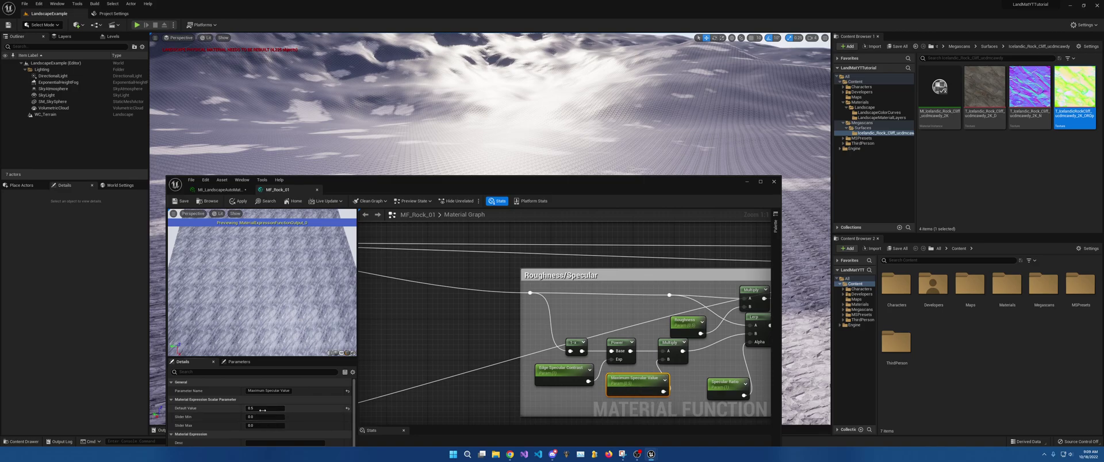
pyautogui.write('1')
pyautogui.press('Return')
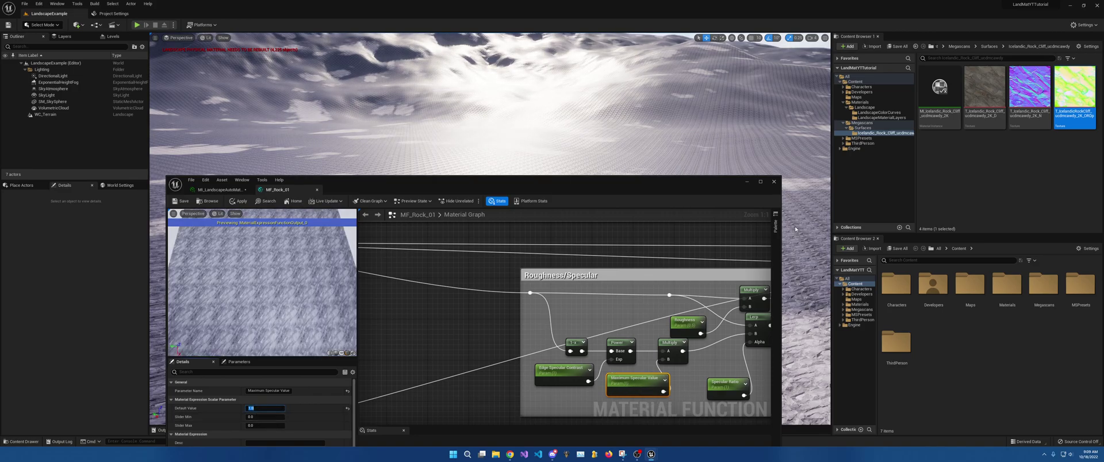
# - Narrow the MF_Rock_01 editor window and place it beside the landscape so the rock surface is uncovered
pyautogui.moveTo(710, 189); pyautogui.dragTo(718, 342)
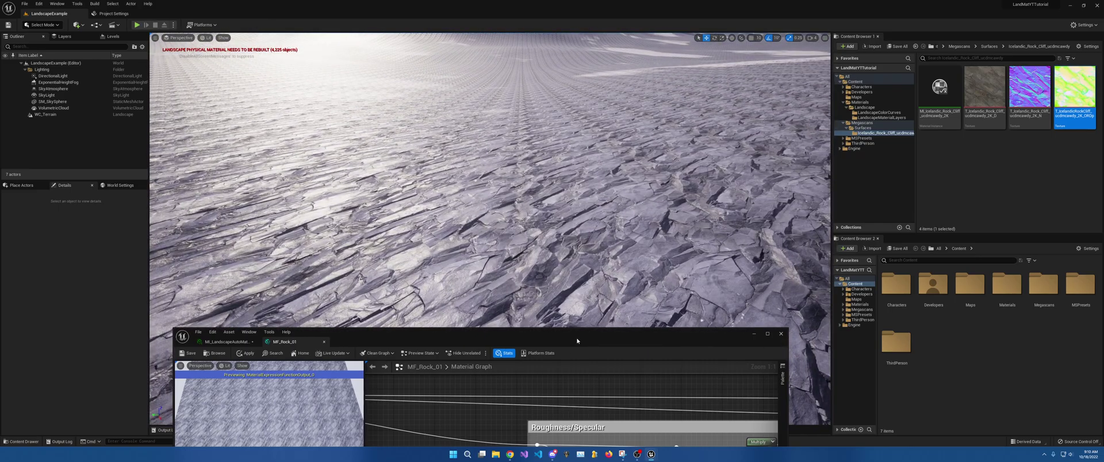
pyautogui.moveTo(577, 341); pyautogui.dragTo(968, 202)
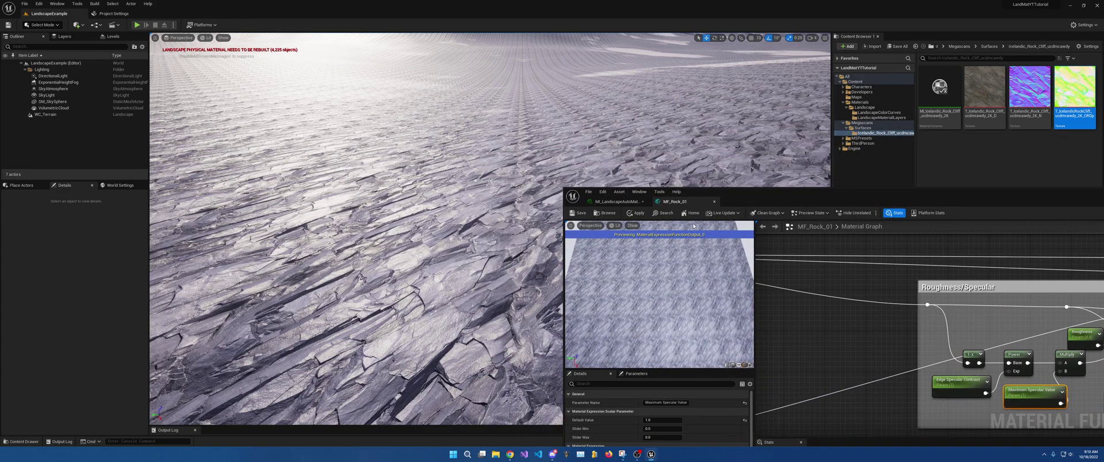
pyautogui.moveTo(564, 286); pyautogui.dragTo(798, 275)
pyautogui.moveTo(1006, 189); pyautogui.dragTo(883, 122)
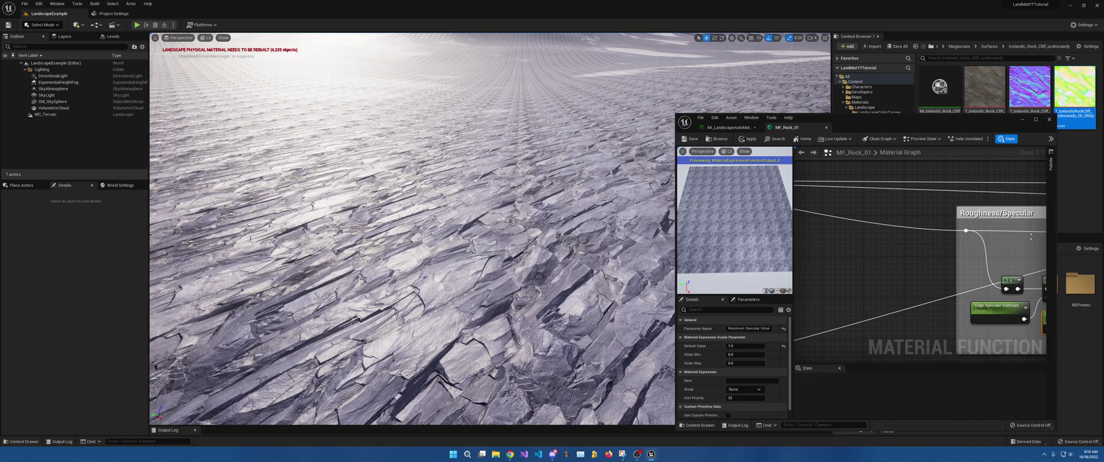
# - Try Maximum Specular Value defaults of 0, 0.1, 0.2 and 0.5 against the landscape, and restore 1
pyautogui.moveTo(999, 331); pyautogui.dragTo(861, 279, button='right')
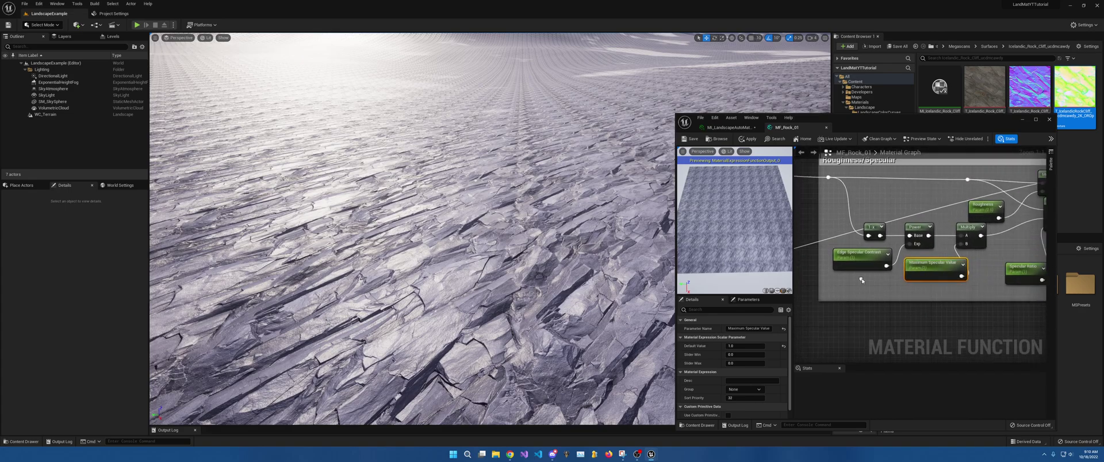
pyautogui.click(735, 347)
pyautogui.write('0')
pyautogui.press('Return')
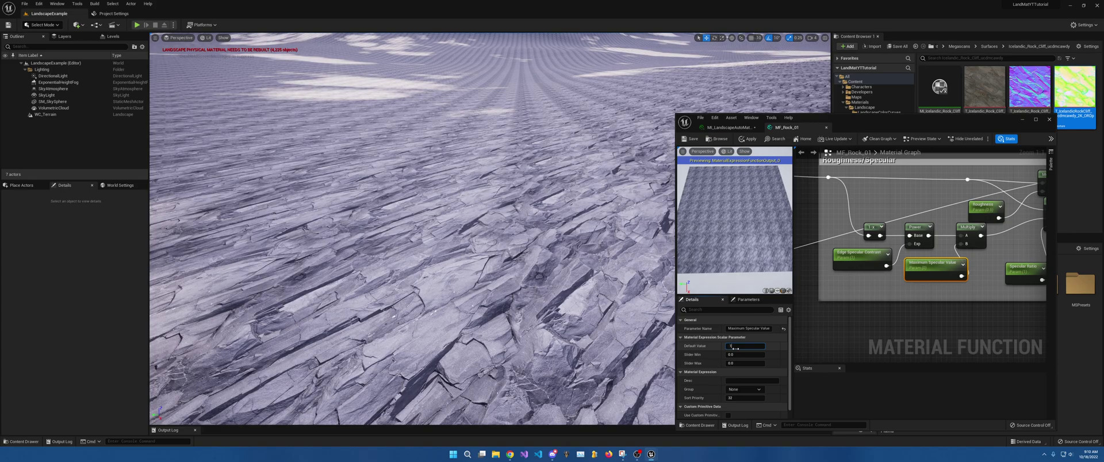
pyautogui.write('0.1')
pyautogui.press('Return')
pyautogui.write('0.2')
pyautogui.press('Return')
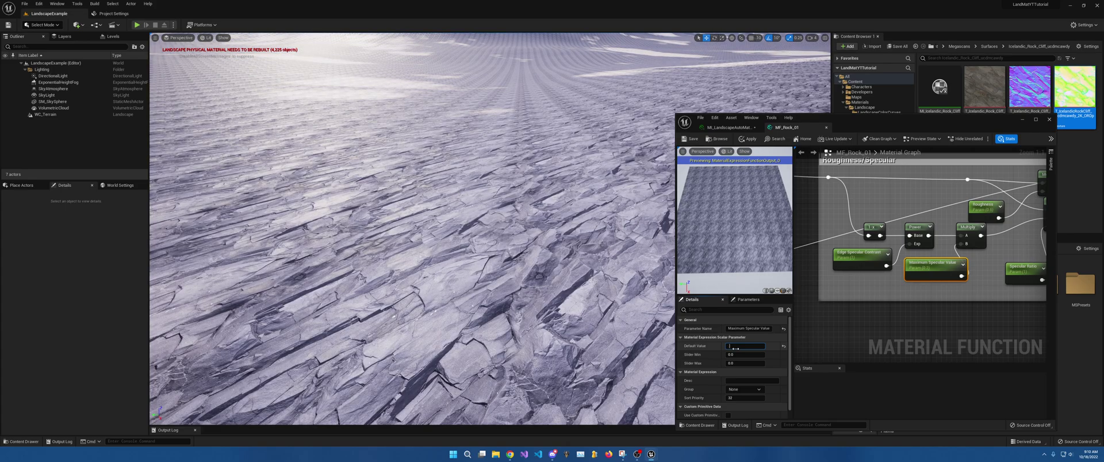
pyautogui.press('BackSpace')
pyautogui.write('0.5')
pyautogui.press('Return')
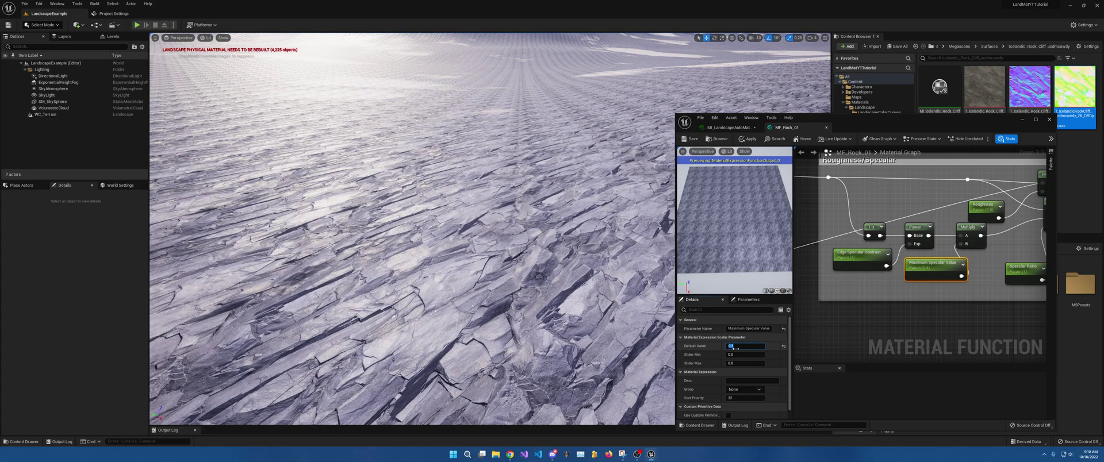
pyautogui.press('Return')
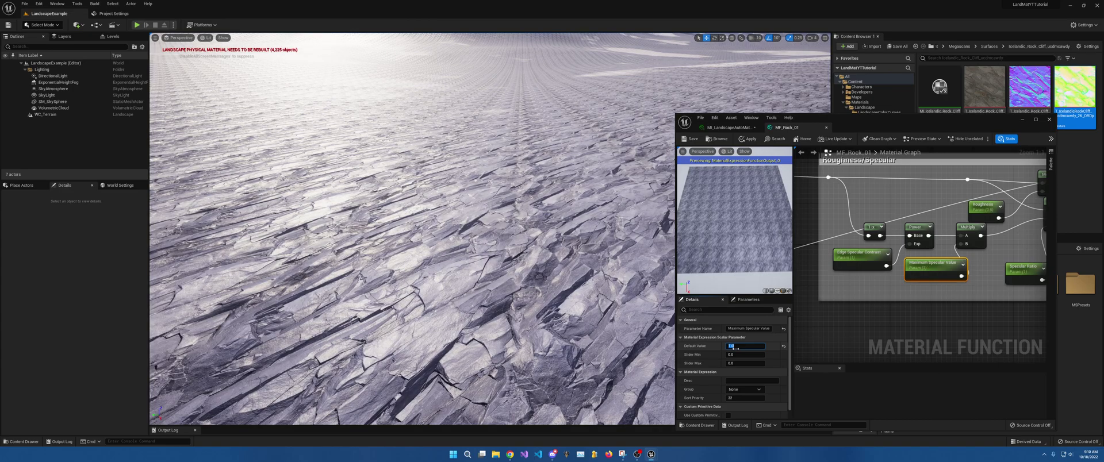
# - Set the Roughness parameter's default value to 0, save the material function and check the terrain
pyautogui.click(986, 202)
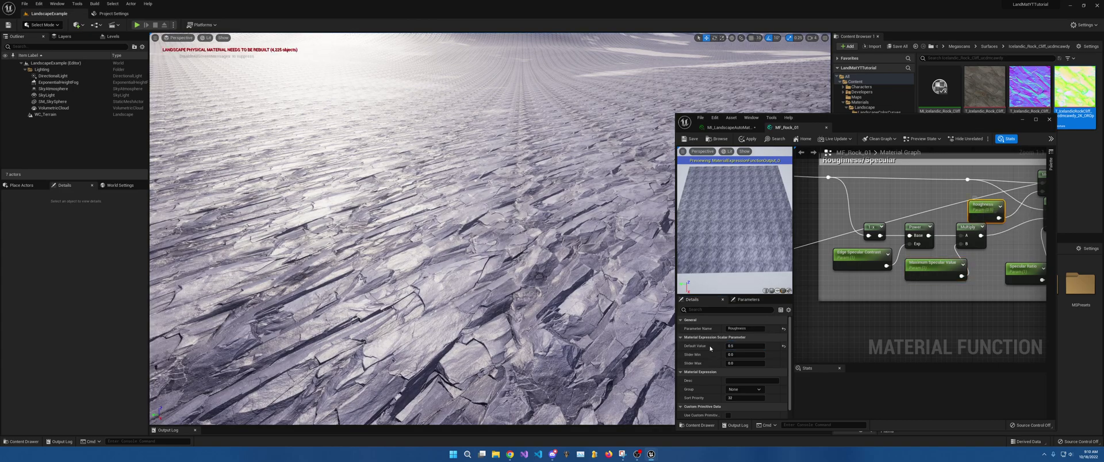
pyautogui.write('0')
pyautogui.press('Return')
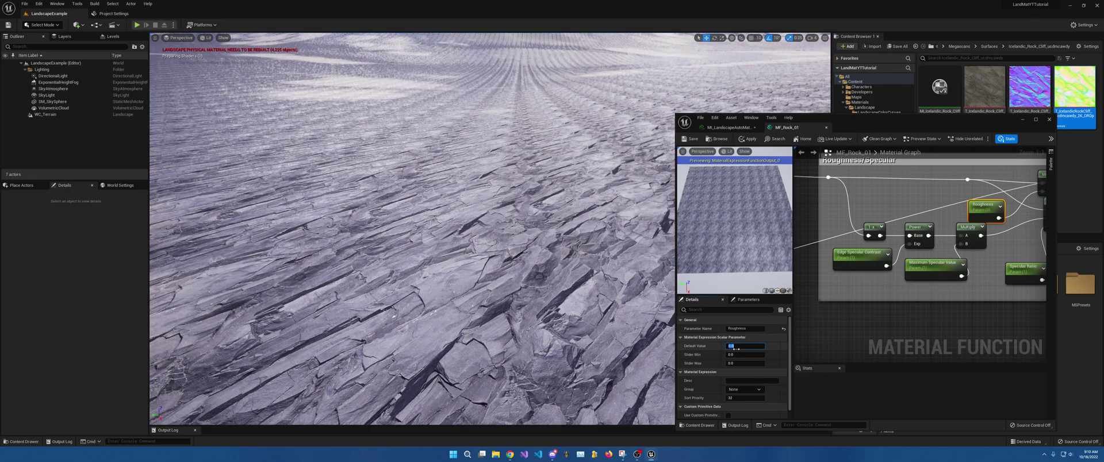
pyautogui.click(690, 139)
pyautogui.moveTo(635, 379); pyautogui.dragTo(713, 280, button='right')
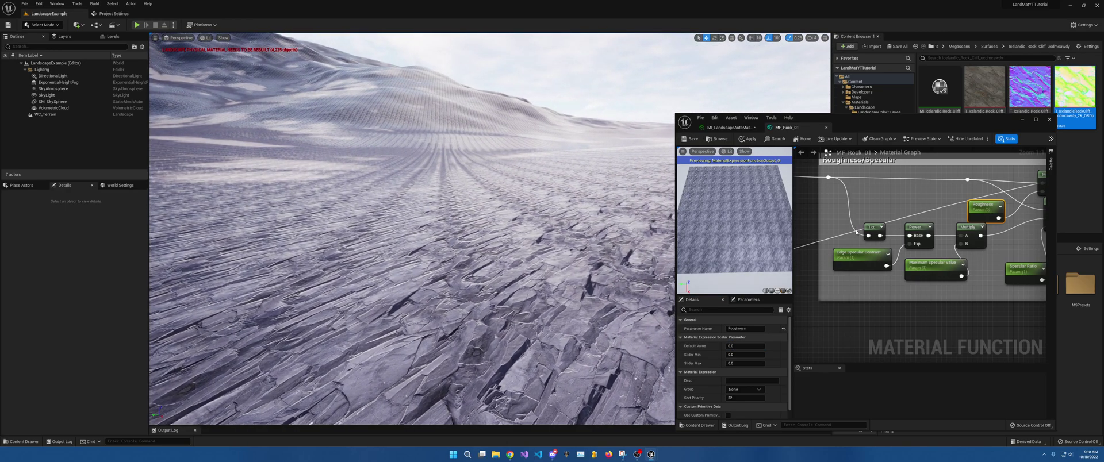
# - Set the UV Master parameter's default Scale to 50 after trying 10, save the function and inspect the landscape's rock tiling
pyautogui.scroll(-5, 857, 232)
pyautogui.scroll(-2, 1031, 234)
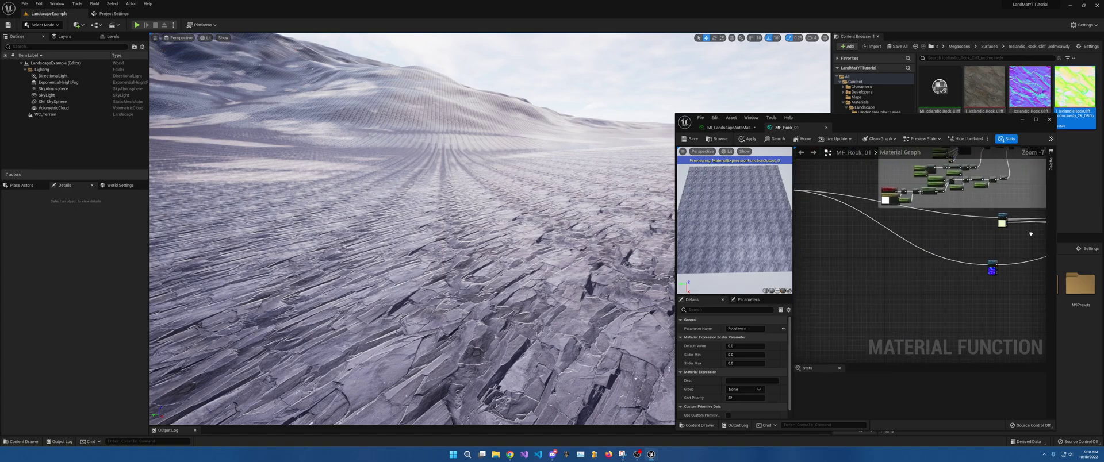
pyautogui.moveTo(1031, 234); pyautogui.dragTo(1046, 251, button='right')
pyautogui.scroll(5, 852, 256)
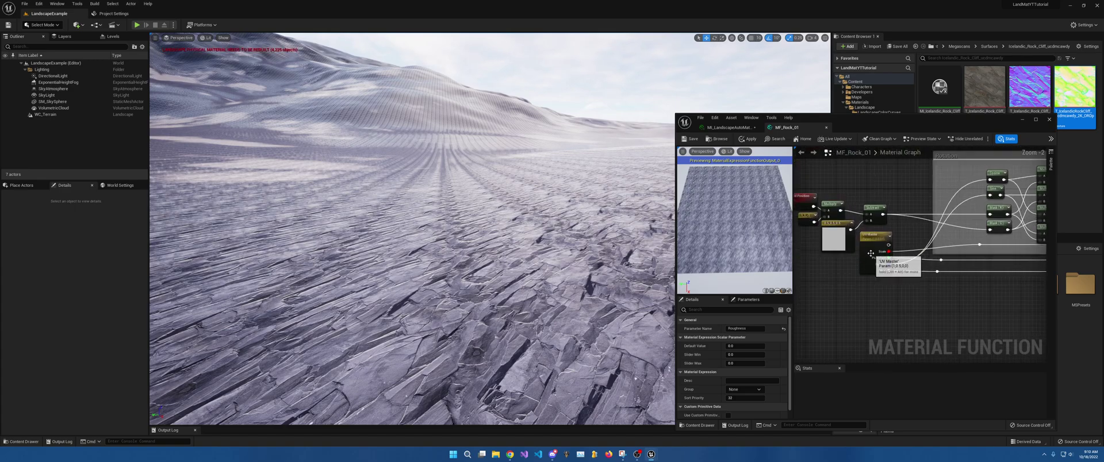
pyautogui.click(871, 253)
pyautogui.click(740, 356)
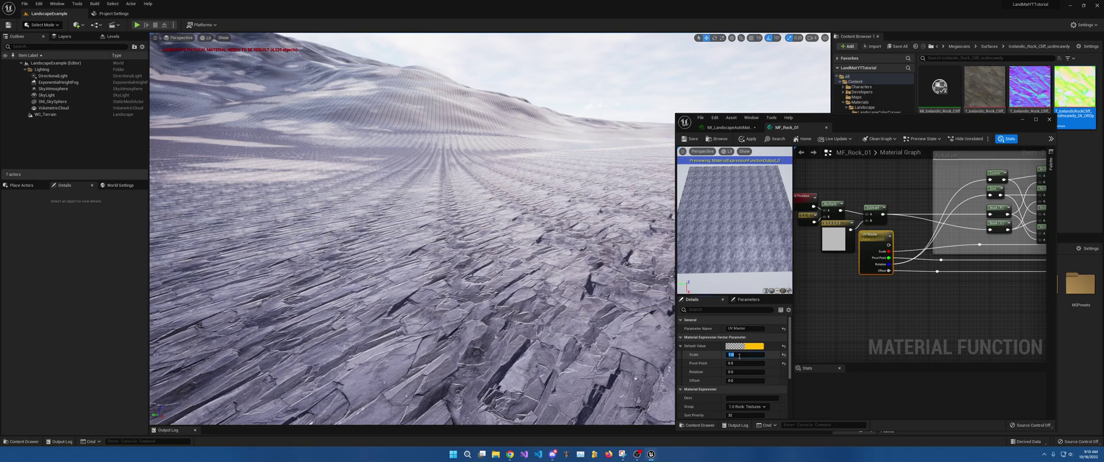
pyautogui.press('Return')
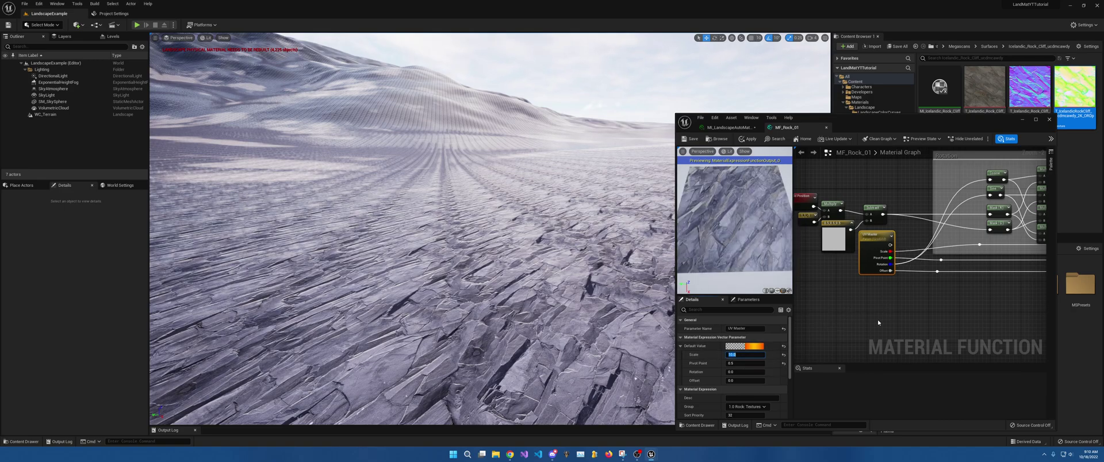
pyautogui.write('50')
pyautogui.press('Return')
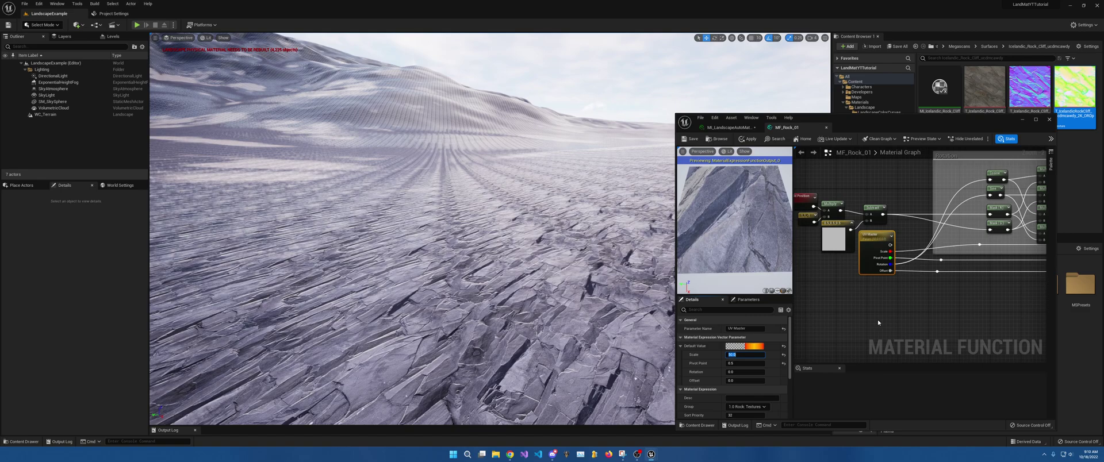
pyautogui.click(687, 142)
pyautogui.moveTo(901, 267); pyautogui.dragTo(885, 278, button='right')
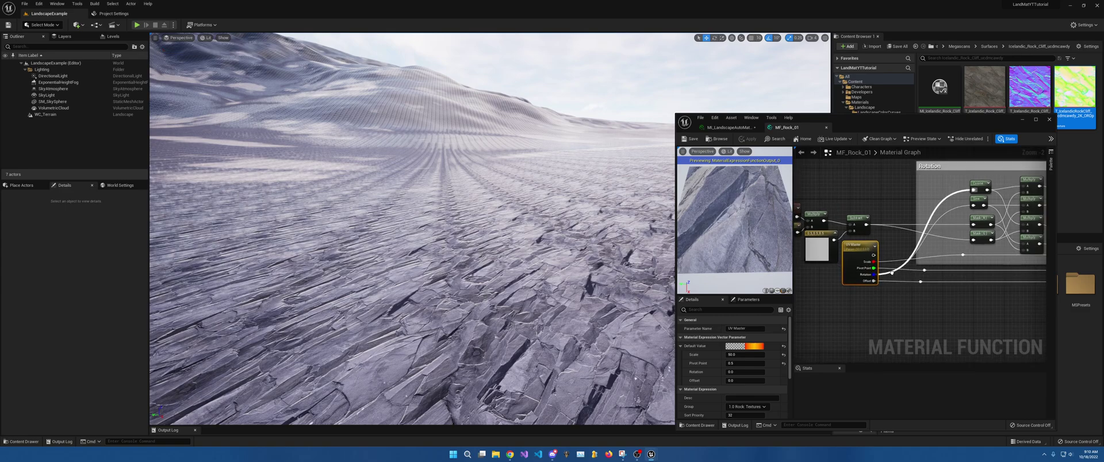
pyautogui.moveTo(411, 228); pyautogui.dragTo(345, 196, button='right')
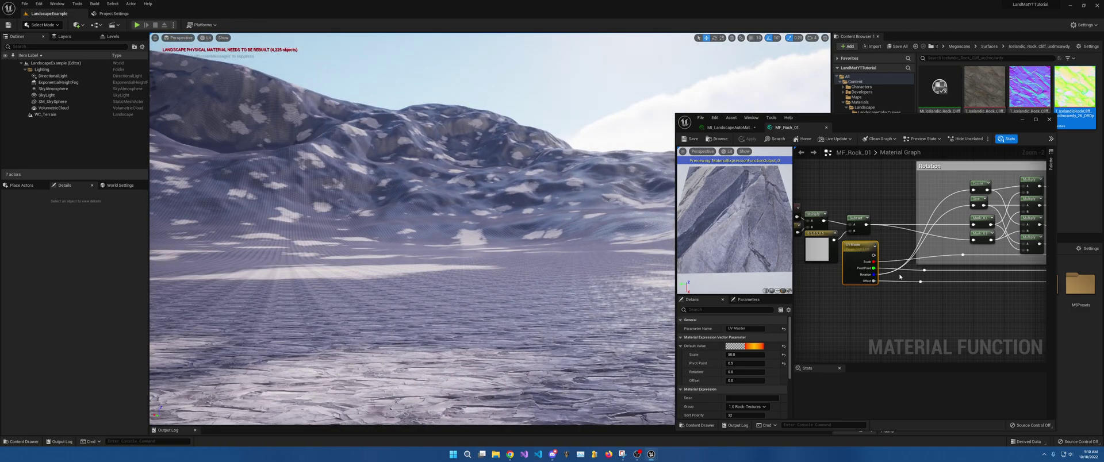
# - Try another default Scale on the UV Master parameter, and restore it to 50
pyautogui.moveTo(859, 295); pyautogui.dragTo(870, 249, button='right')
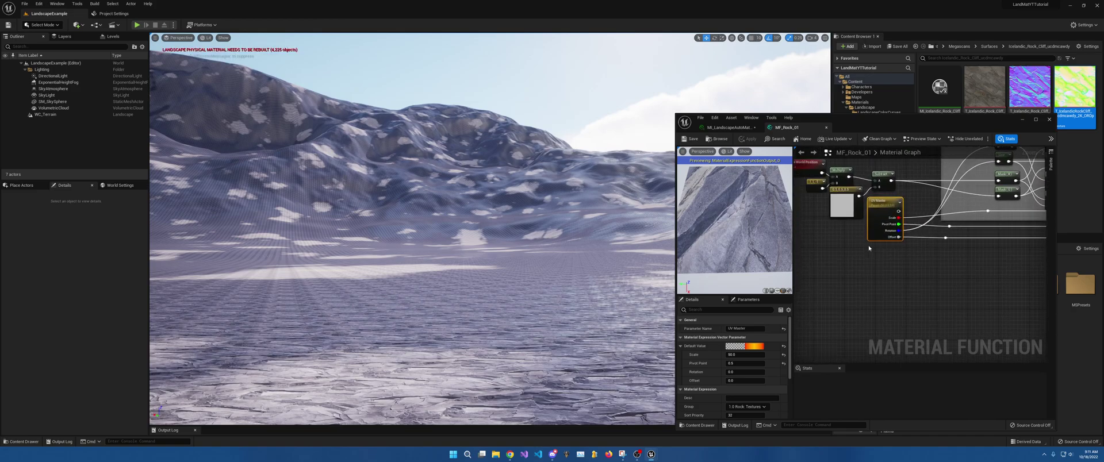
pyautogui.click(737, 355)
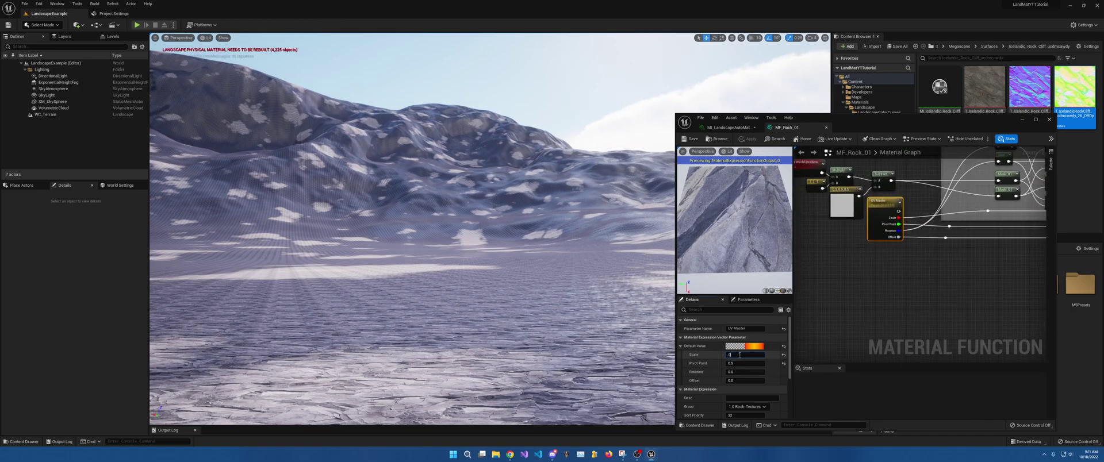
pyautogui.press('Return')
pyautogui.press('Return')
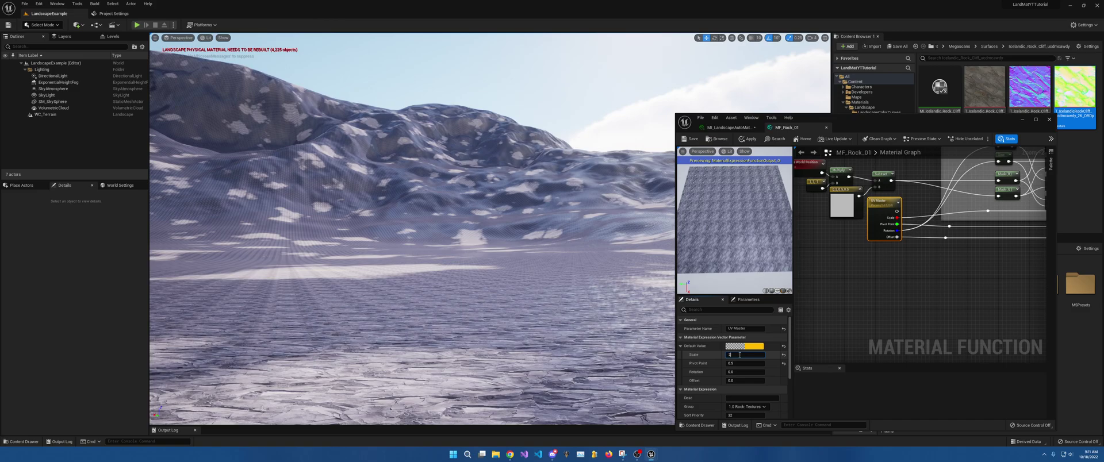
pyautogui.press('Return')
pyautogui.write('50')
pyautogui.press('Return')
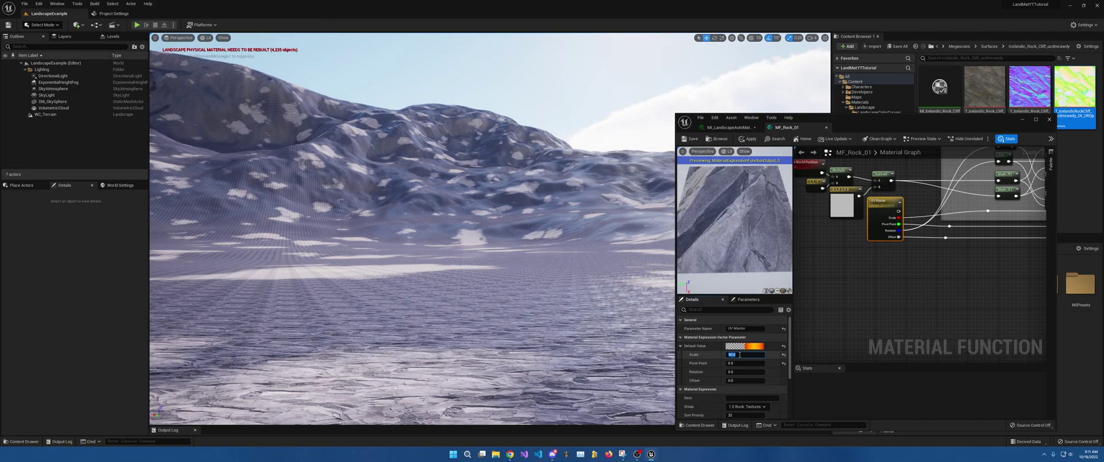
# - Raise the UV Master Scale override in the landscape material instance and inspect the rock surface up close
pyautogui.click(729, 127)
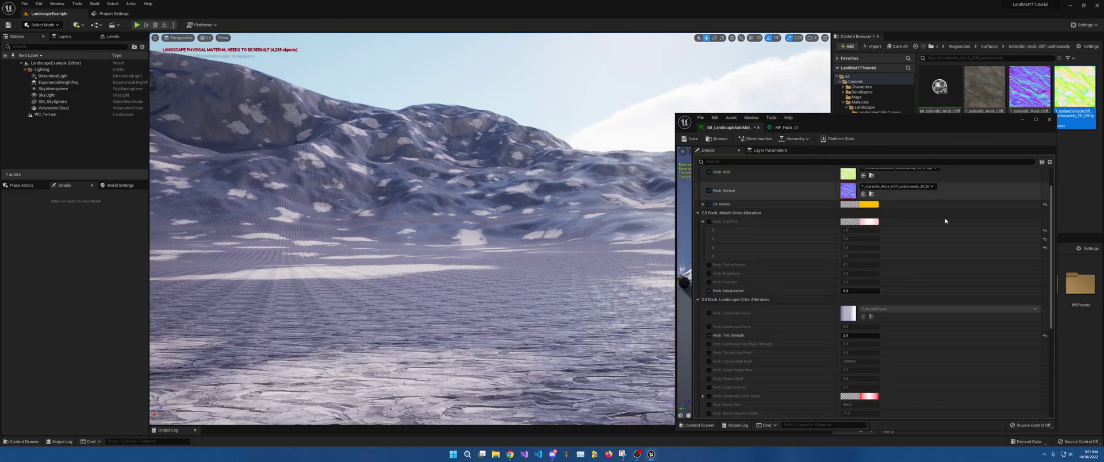
pyautogui.click(703, 204)
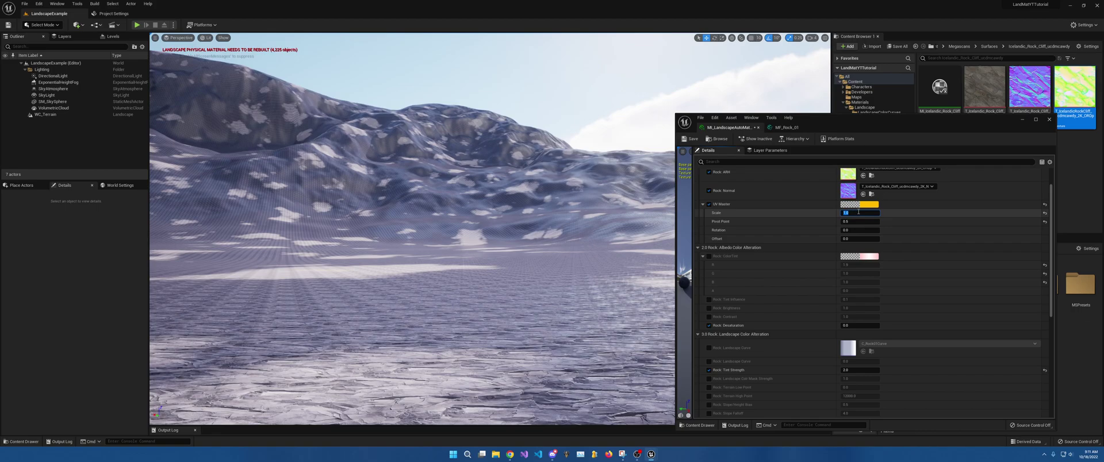
pyautogui.press('Return')
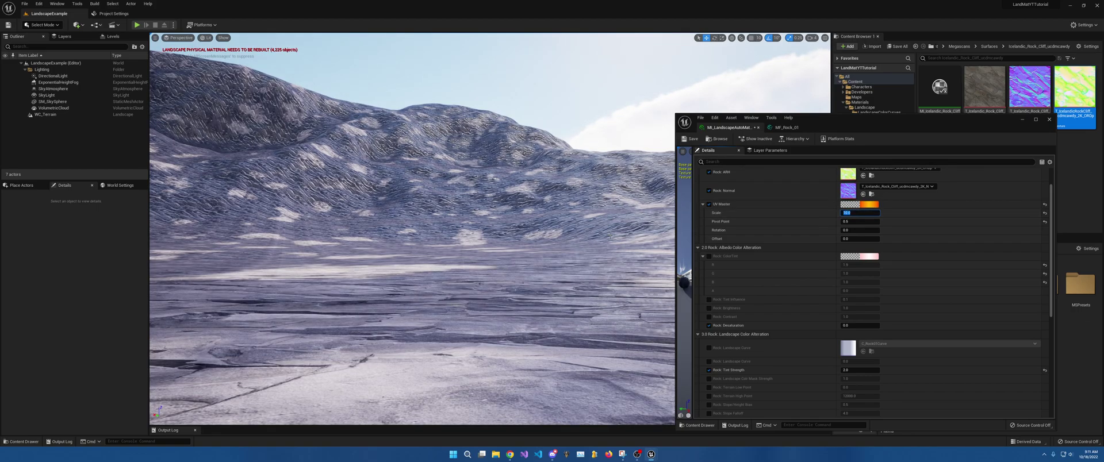
pyautogui.moveTo(489, 229); pyautogui.dragTo(633, 242, button='right')
pyautogui.moveTo(464, 189); pyautogui.dragTo(464, 222, button='right')
# - Set the Edge Specular Contrast parameter's default value to 0 in MF_Rock_01 and check the rock on the landscape
pyautogui.click(791, 130)
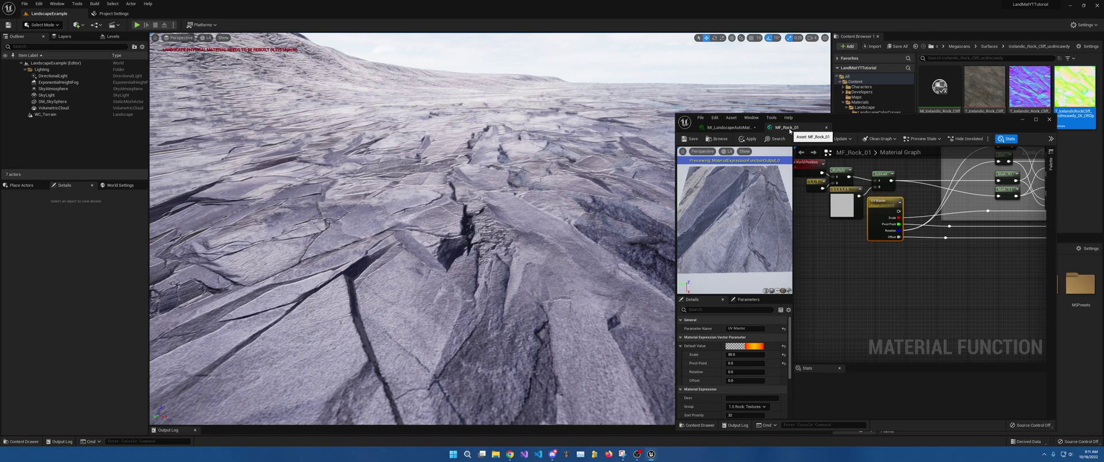
pyautogui.moveTo(930, 234); pyautogui.dragTo(822, 222, button='right')
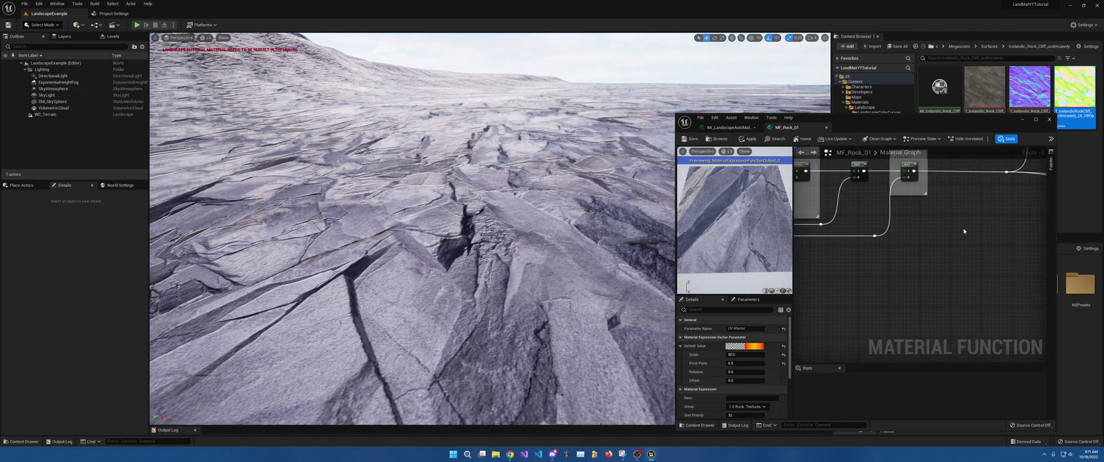
pyautogui.moveTo(963, 229); pyautogui.dragTo(833, 242, button='right')
pyautogui.moveTo(929, 261); pyautogui.dragTo(823, 242, button='right')
pyautogui.moveTo(978, 221); pyautogui.dragTo(833, 203, button='right')
pyautogui.scroll(2, 832, 202)
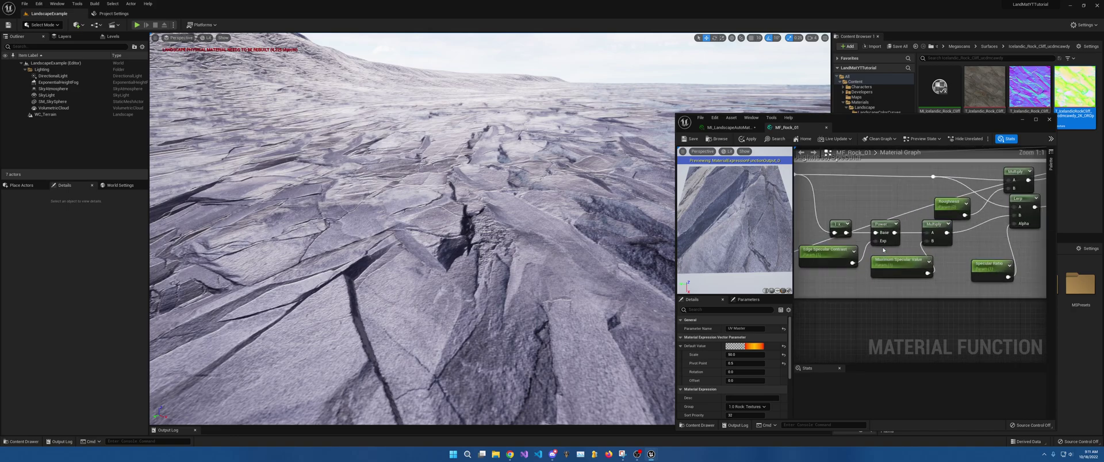
pyautogui.click(828, 251)
pyautogui.click(736, 345)
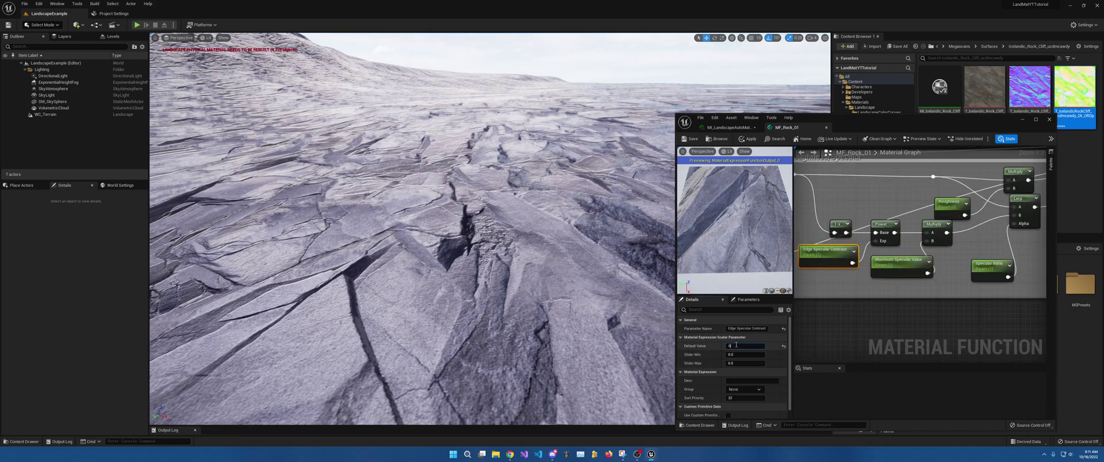
pyautogui.write('4')
pyautogui.press('Return')
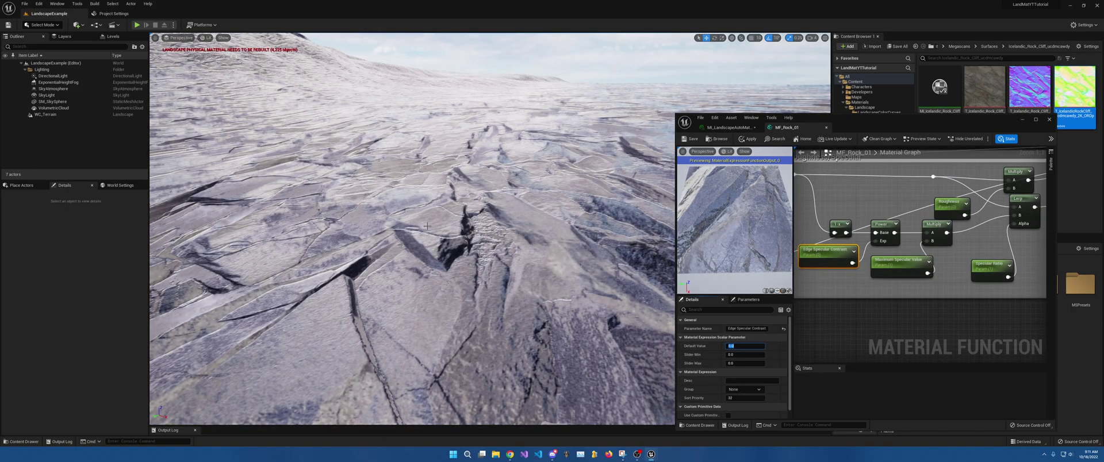
pyautogui.moveTo(490, 229); pyautogui.dragTo(403, 211, button='right')
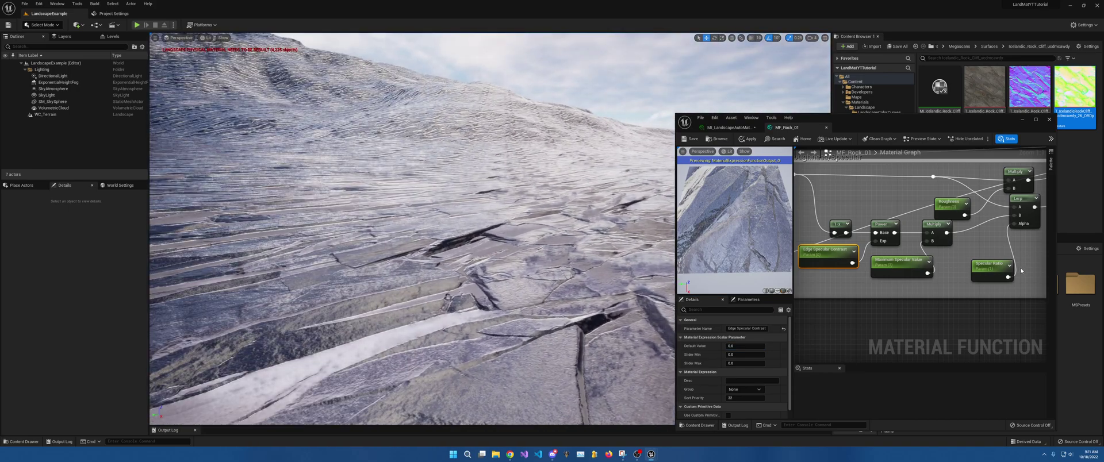
# - Set the Specular Ratio parameter's default value to 1 after trying -10, comparing both on the landscape
pyautogui.click(987, 268)
pyautogui.click(733, 346)
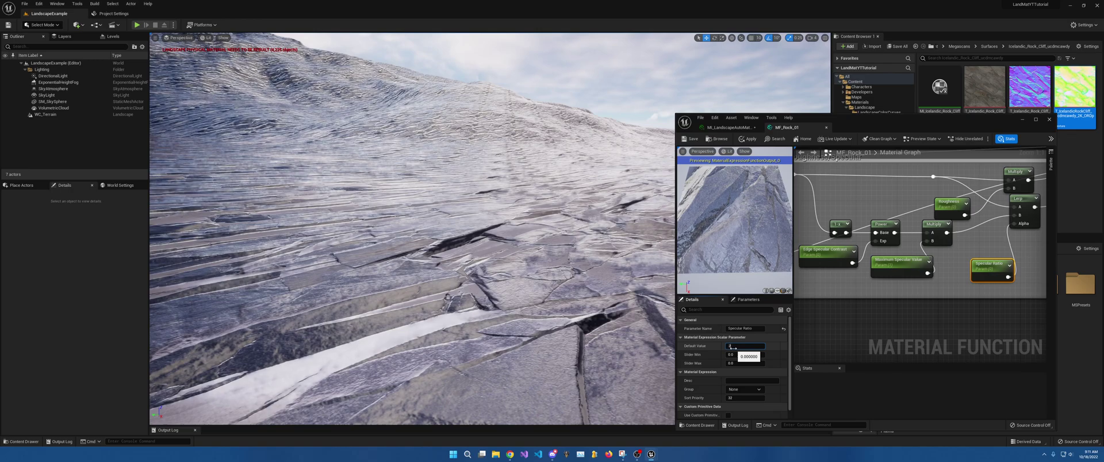
pyautogui.press('Return')
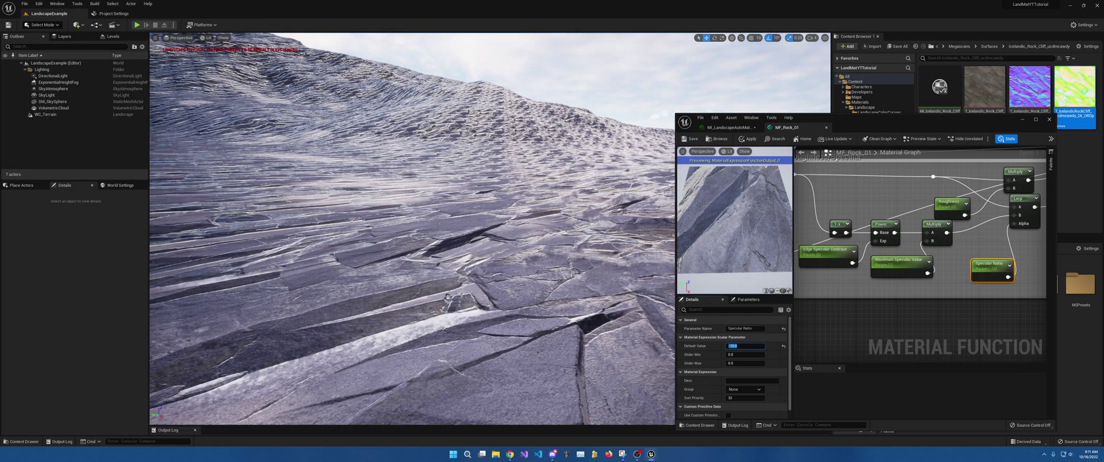
pyautogui.moveTo(448, 297); pyautogui.dragTo(540, 302, button='right')
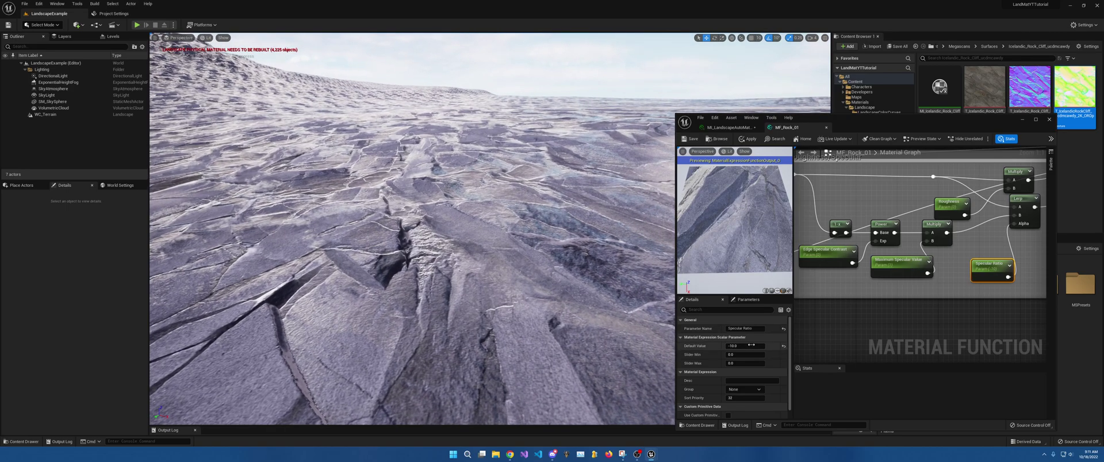
pyautogui.write('10')
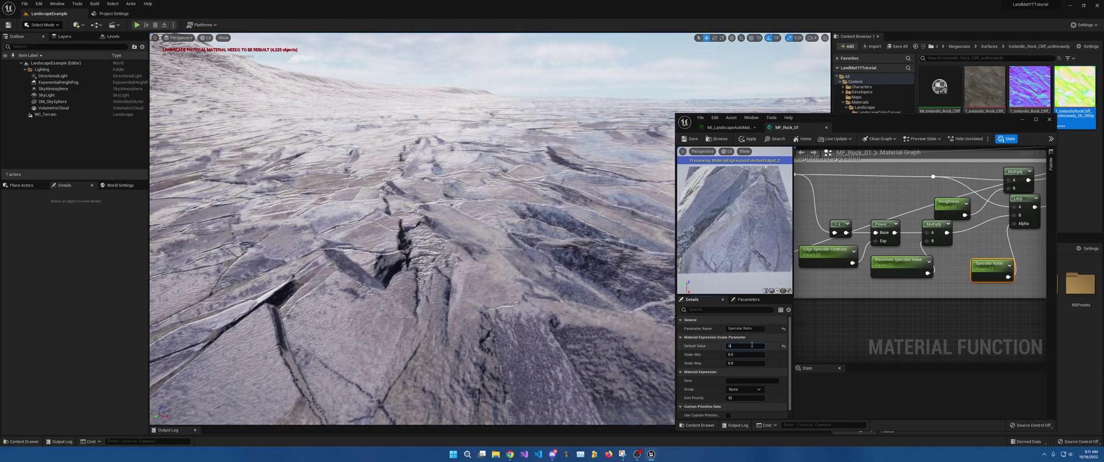
pyautogui.press('Return')
pyautogui.moveTo(582, 295); pyautogui.dragTo(538, 308, button='right')
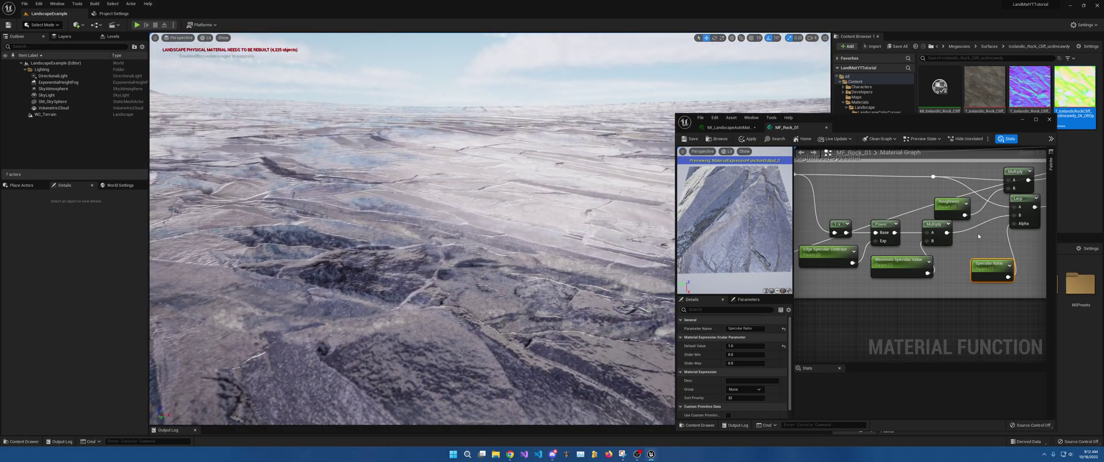
# - Shift the roughness Multiply node and its reroute aside, connect the Multiply output to the Lerp's A input, and save the function
pyautogui.moveTo(977, 233); pyautogui.dragTo(925, 224, button='right')
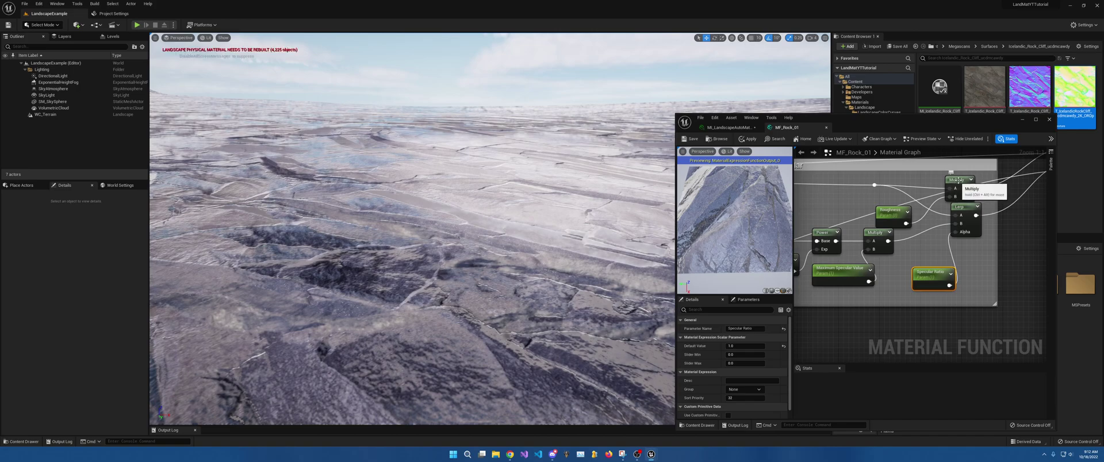
pyautogui.moveTo(960, 181); pyautogui.dragTo(865, 187)
pyautogui.doubleClick(875, 185)
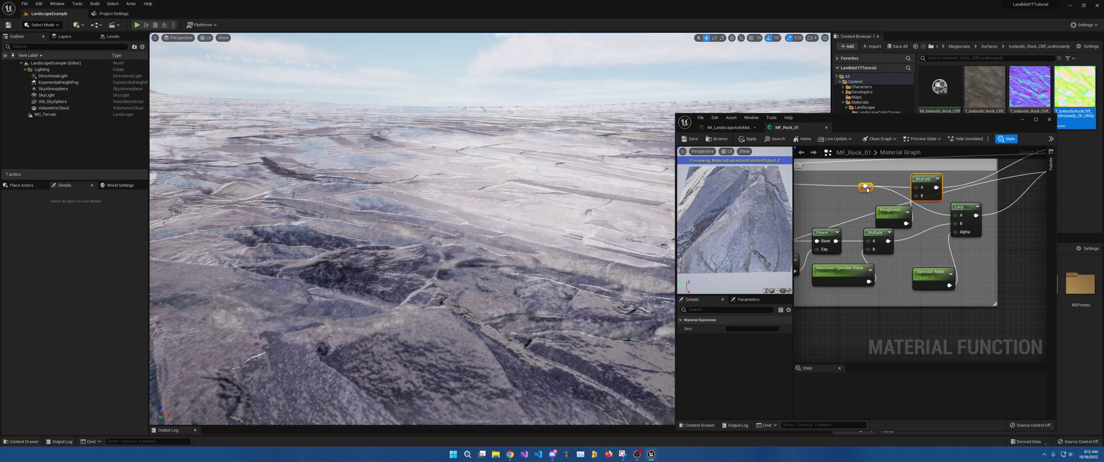
pyautogui.moveTo(938, 187); pyautogui.dragTo(957, 220)
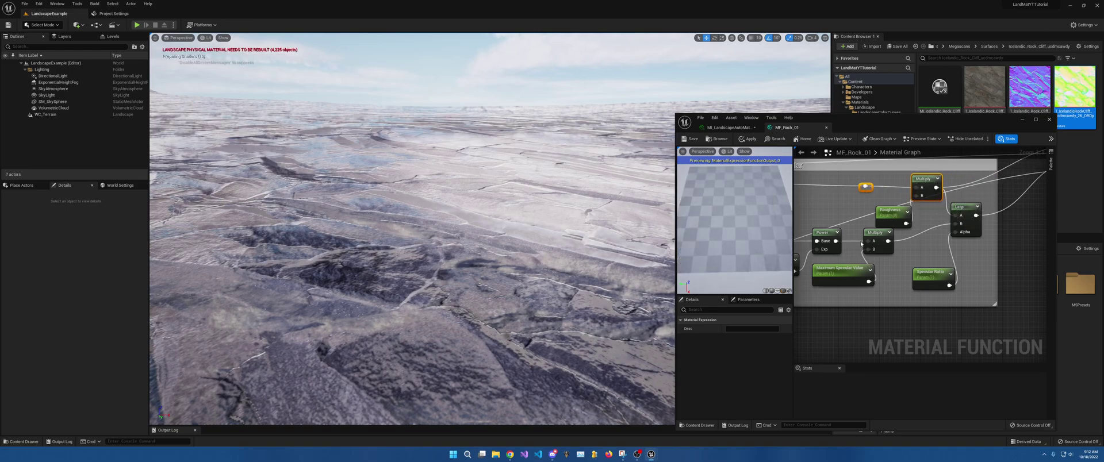
pyautogui.click(690, 139)
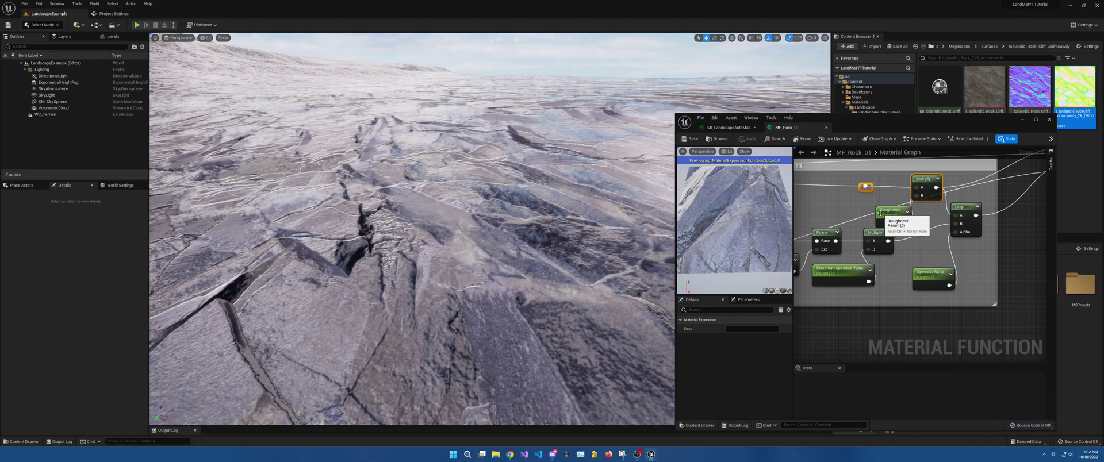
# - Nudge the Roughness parameter node aside and set its default value to 1
pyautogui.click(890, 213)
pyautogui.click(736, 346)
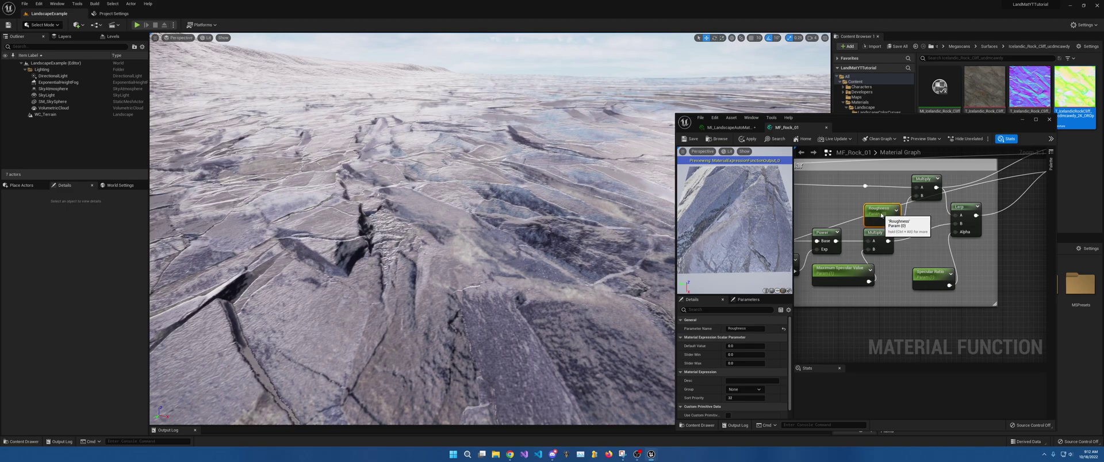
pyautogui.moveTo(890, 222); pyautogui.dragTo(1040, 227, button='right')
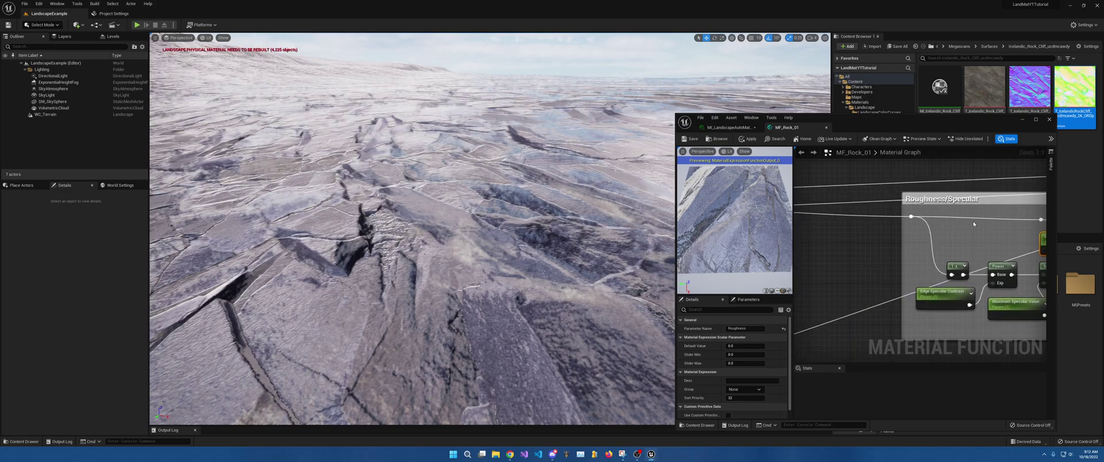
pyautogui.moveTo(973, 221); pyautogui.dragTo(842, 223, button='right')
pyautogui.moveTo(575, 253); pyautogui.dragTo(661, 218, button='right')
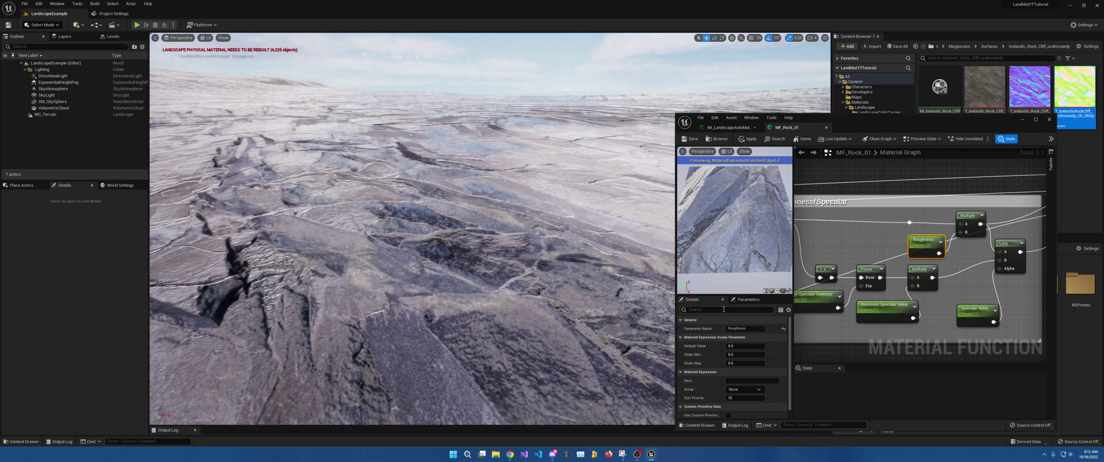
pyautogui.press('Return')
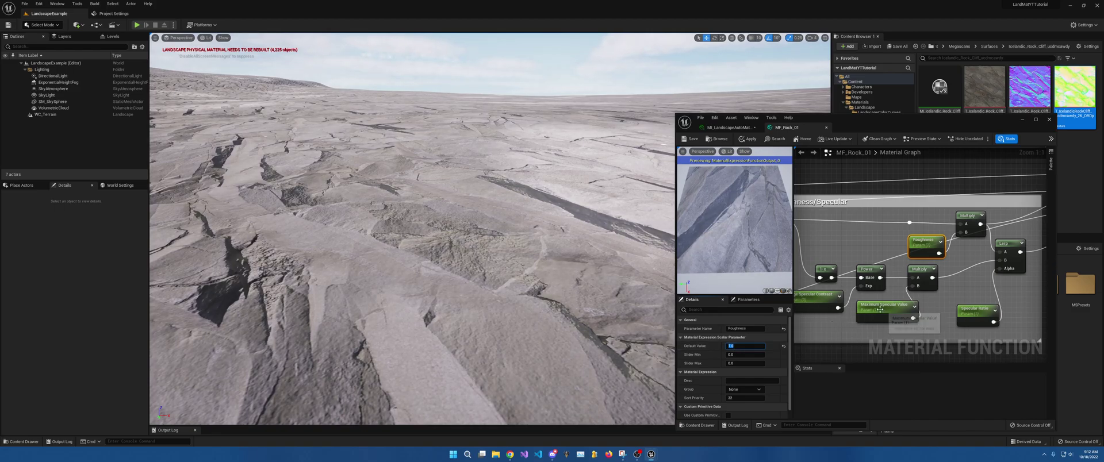
# - Set the Maximum Specular Value parameter's default to 0 and inspect the landscape from close up and from above
pyautogui.moveTo(816, 306); pyautogui.dragTo(857, 298, button='right')
pyautogui.click(926, 300)
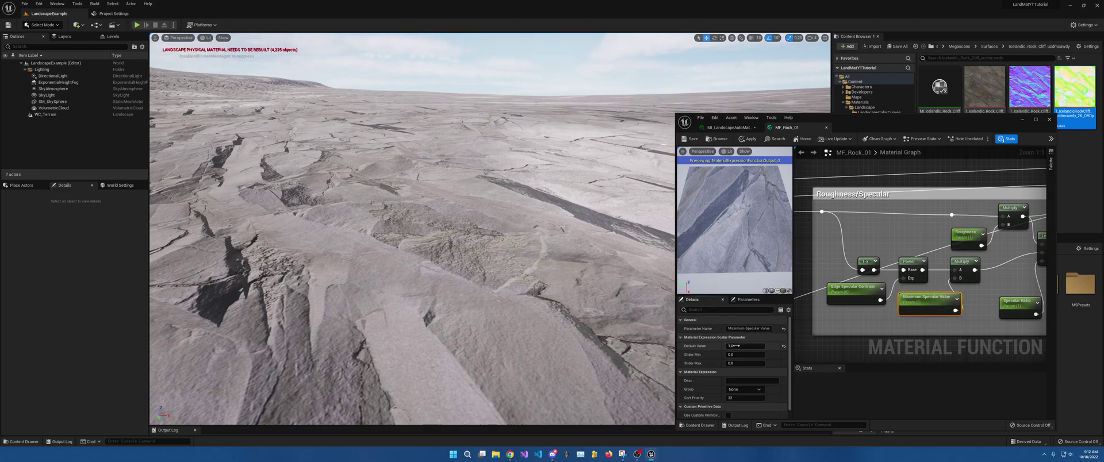
pyautogui.write('0')
pyautogui.press('Return')
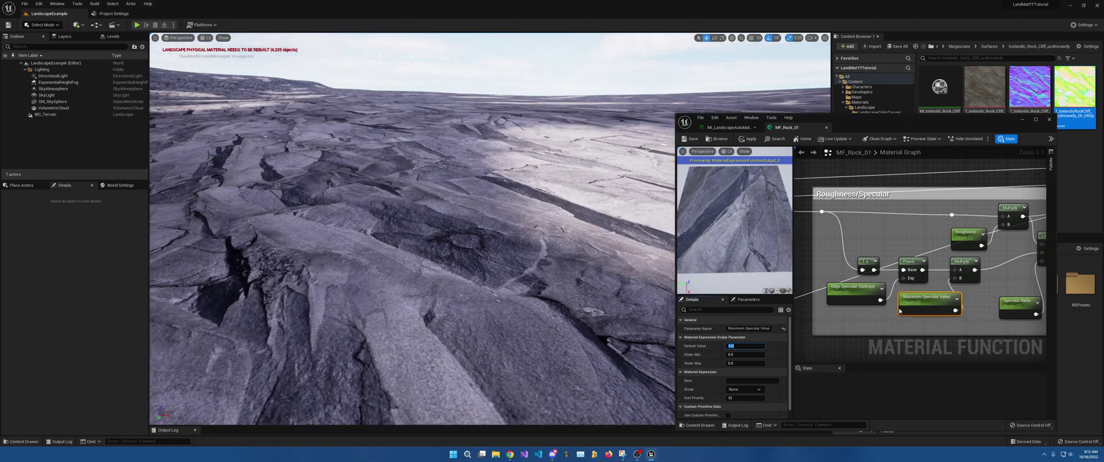
pyautogui.moveTo(900, 311); pyautogui.dragTo(831, 326, button='right')
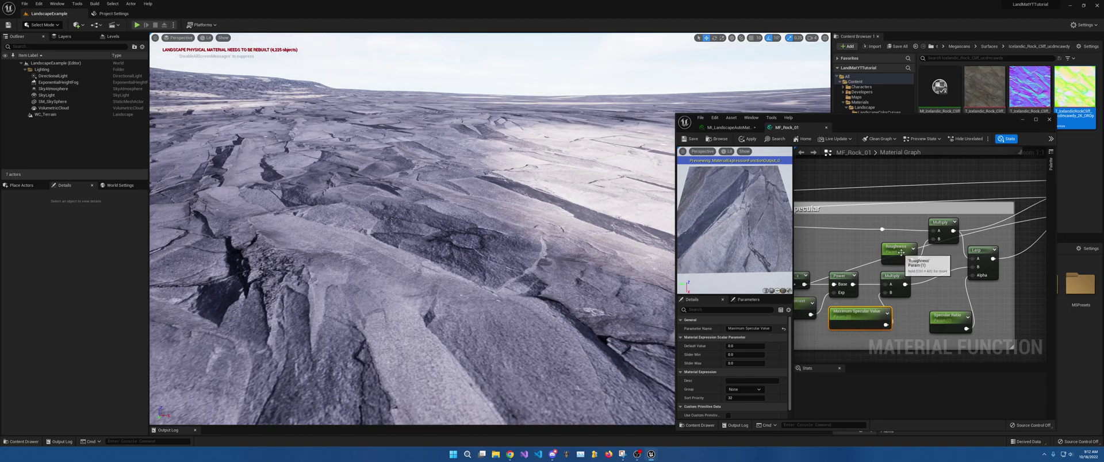
pyautogui.moveTo(978, 288); pyautogui.dragTo(946, 282, button='right')
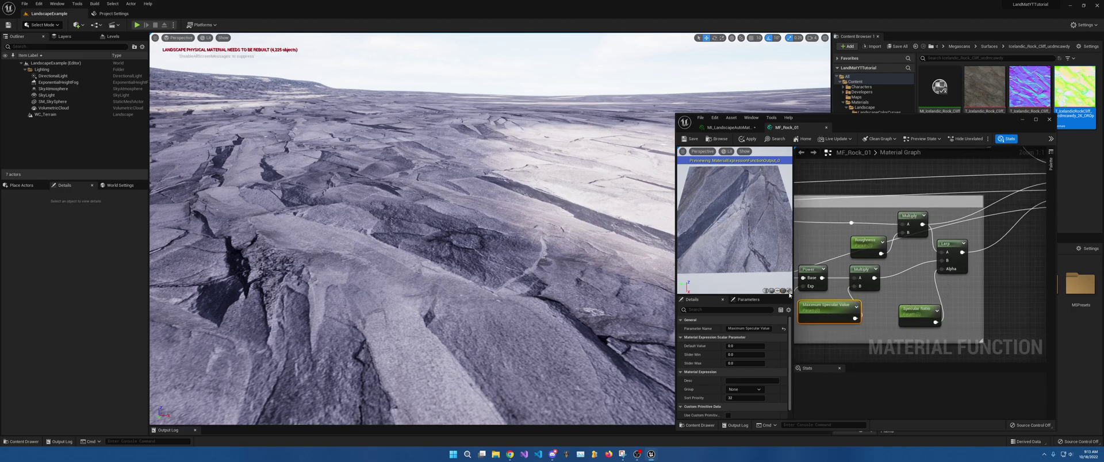
pyautogui.moveTo(664, 142); pyautogui.dragTo(540, 201, button='right')
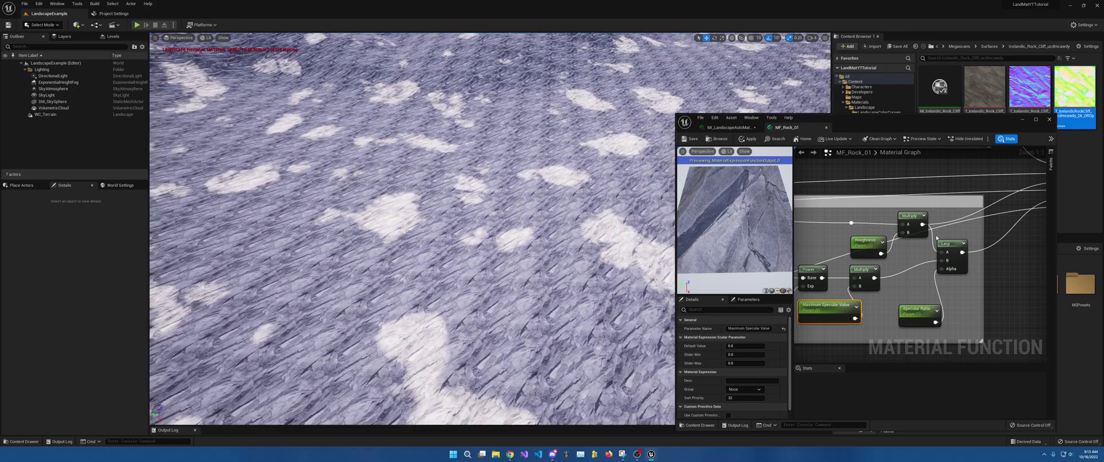
# - Place the Lerp node beside the roughness Multiply and widen the Roughness/Specular comment box to enclose it
pyautogui.moveTo(873, 233); pyautogui.dragTo(888, 249, button='right')
pyautogui.moveTo(982, 262); pyautogui.dragTo(998, 233)
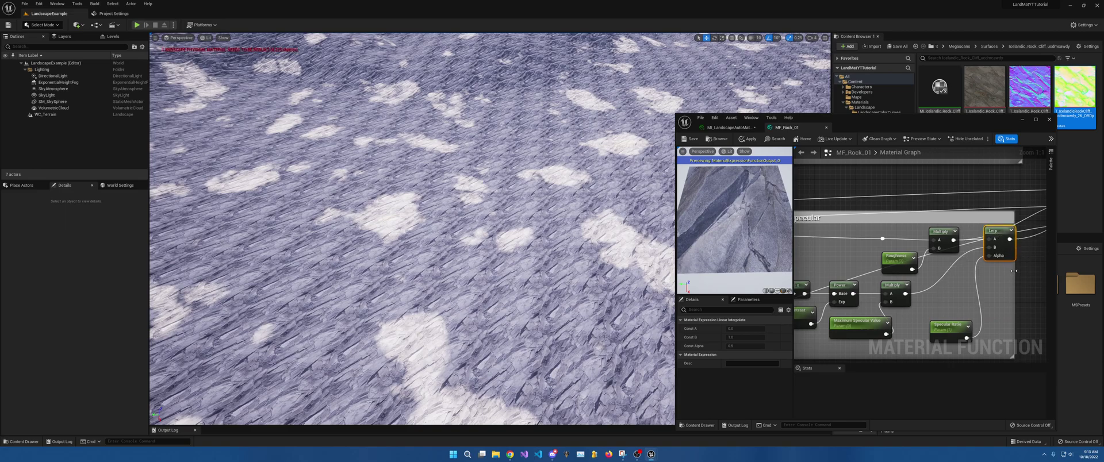
pyautogui.moveTo(1013, 271); pyautogui.dragTo(1033, 273)
# - Move the Roughness/Specular comment group lower in the graph, clear of the output node's wires
pyautogui.scroll(-4, 1015, 257)
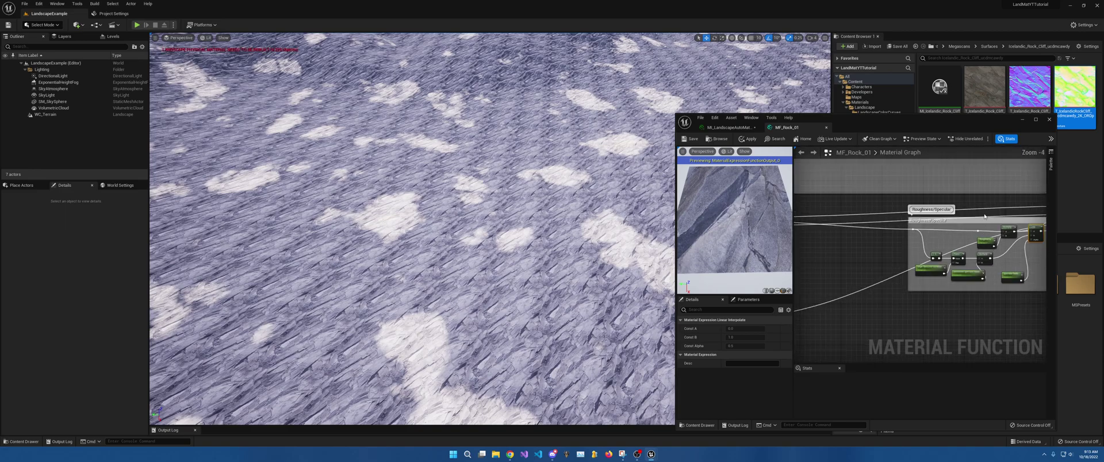
pyautogui.moveTo(983, 220); pyautogui.dragTo(873, 217, button='right')
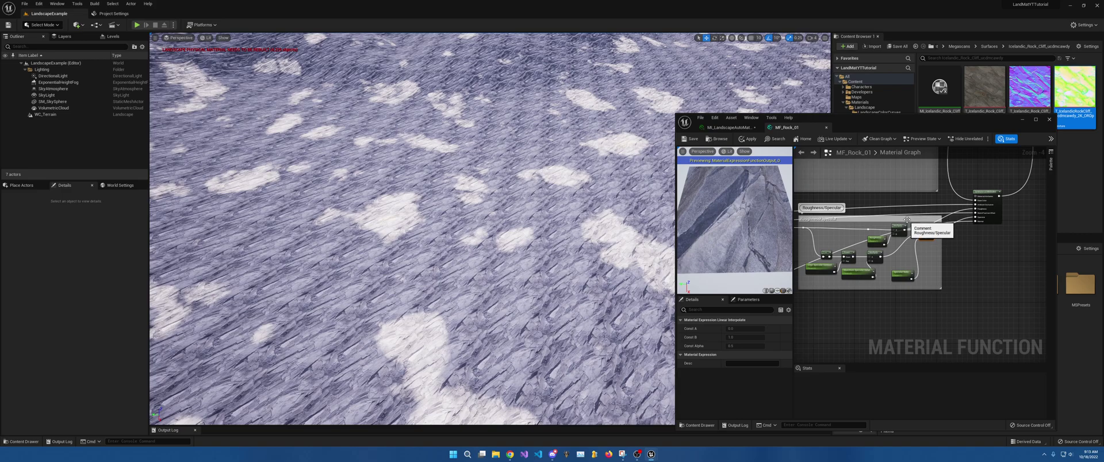
pyautogui.moveTo(906, 220); pyautogui.dragTo(955, 316)
pyautogui.moveTo(942, 288); pyautogui.dragTo(978, 148, button='right')
pyautogui.moveTo(1028, 312); pyautogui.dragTo(895, 290, button='right')
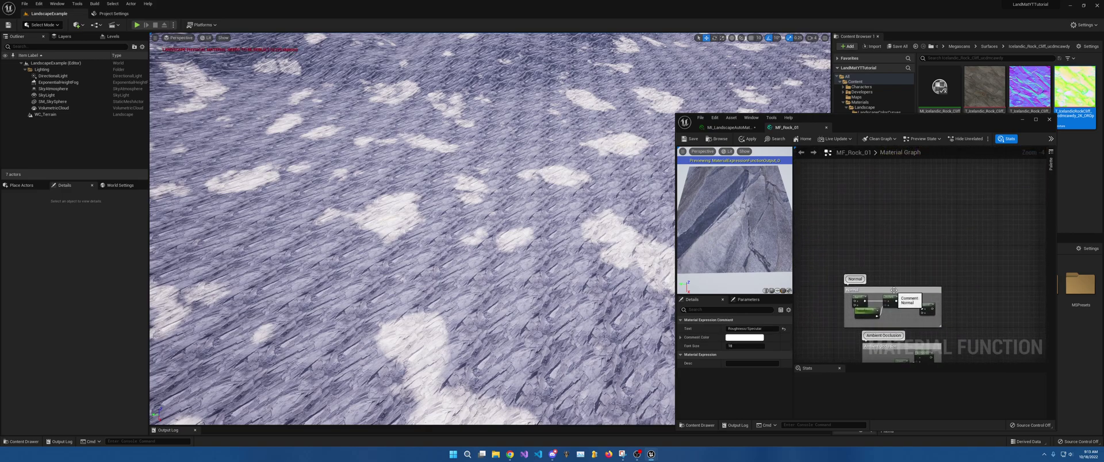
# - Move the Normal comment group up to sit just below the Roughness/Specular group
pyautogui.moveTo(893, 290); pyautogui.dragTo(877, 202)
pyautogui.moveTo(871, 194); pyautogui.dragTo(986, 297, button='right')
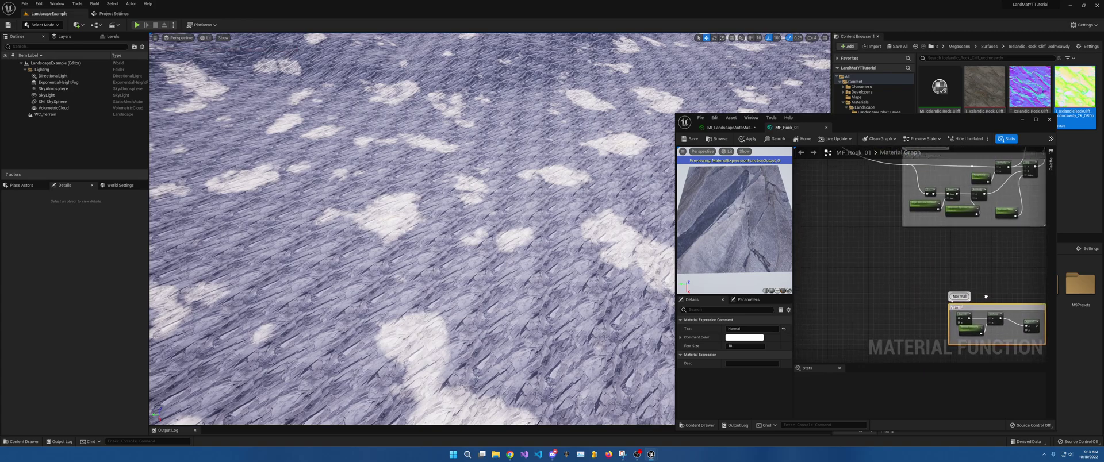
pyautogui.moveTo(990, 307); pyautogui.dragTo(912, 251)
# - Set the Scale component of the UV Master vector parameter's default value to 1
pyautogui.moveTo(858, 238); pyautogui.dragTo(1008, 250, button='right')
pyautogui.scroll(-3, 899, 247)
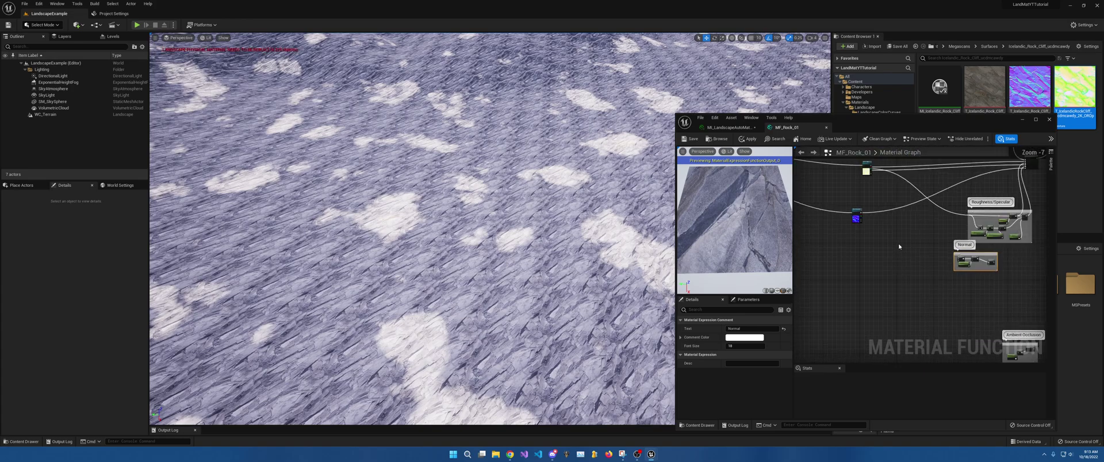
pyautogui.moveTo(899, 247); pyautogui.dragTo(1035, 276, button='right')
pyautogui.moveTo(795, 213); pyautogui.dragTo(934, 224, button='right')
pyautogui.scroll(3, 934, 224)
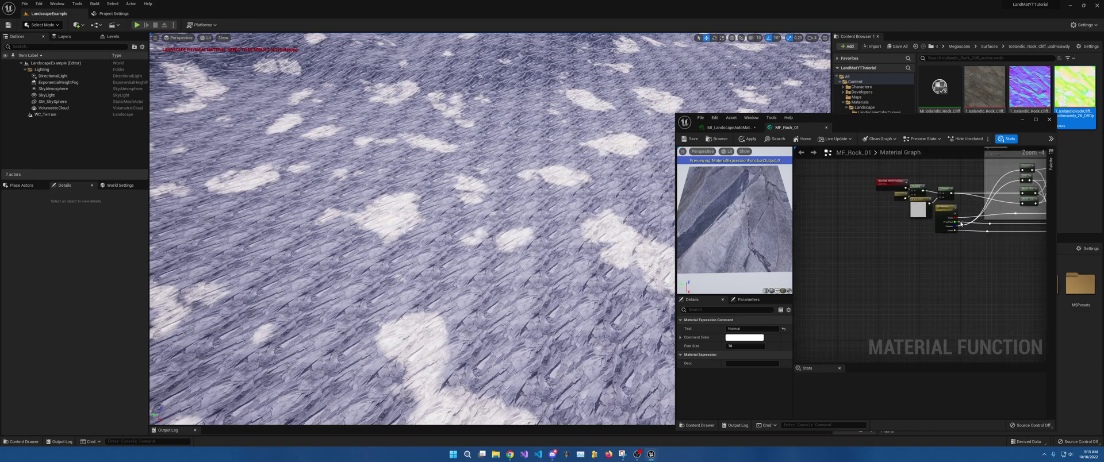
pyautogui.click(955, 222)
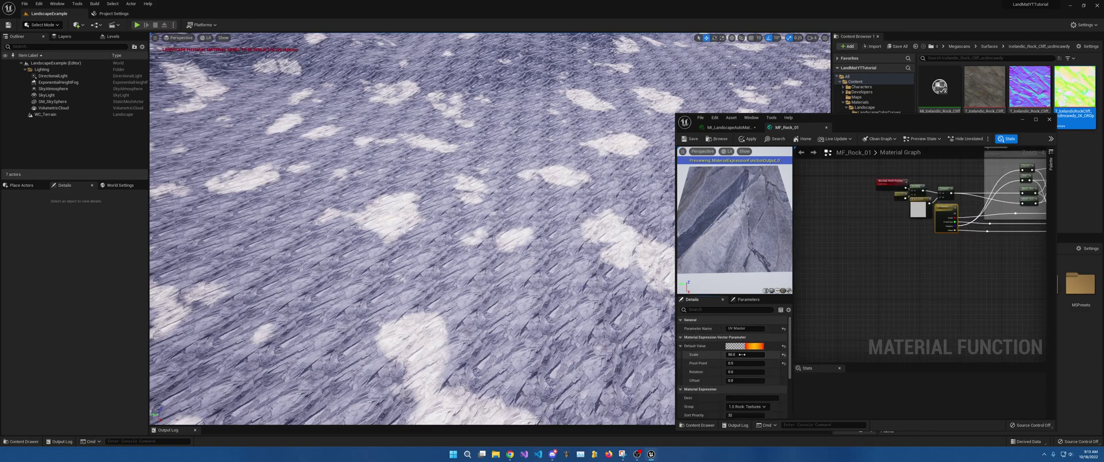
pyautogui.write('1')
pyautogui.press('Return')
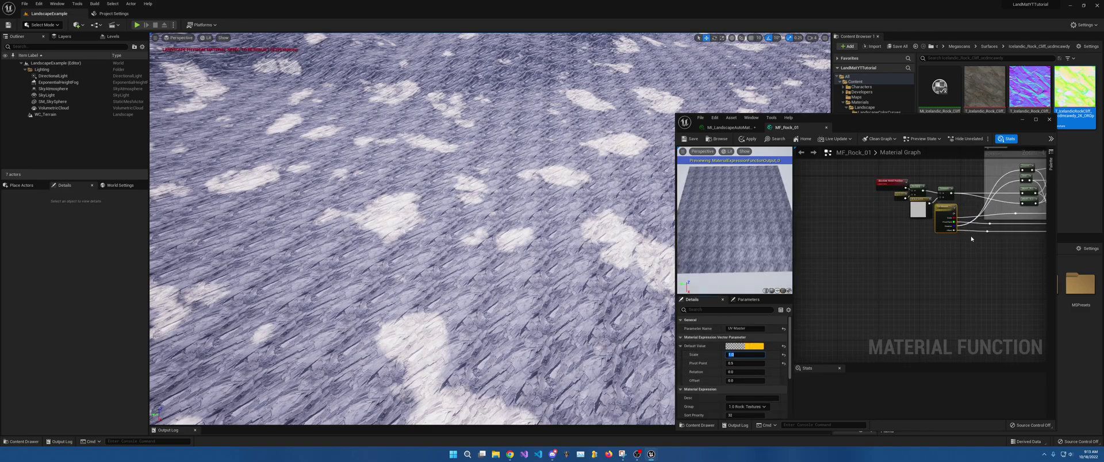
# - Inspect the rescaled rock texture up close on the landscape and save the pending changes
pyautogui.moveTo(971, 239); pyautogui.dragTo(798, 149, button='right')
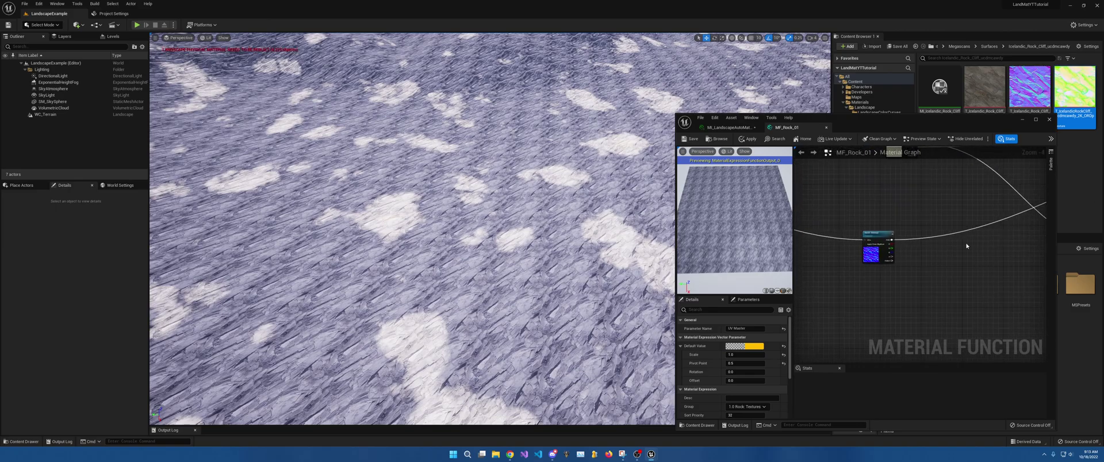
pyautogui.moveTo(960, 238); pyautogui.dragTo(813, 222, button='right')
pyautogui.moveTo(517, 230); pyautogui.dragTo(489, 264, button='right')
pyautogui.press('w')
pyautogui.press('w')
pyautogui.press('s')
pyautogui.press('s')
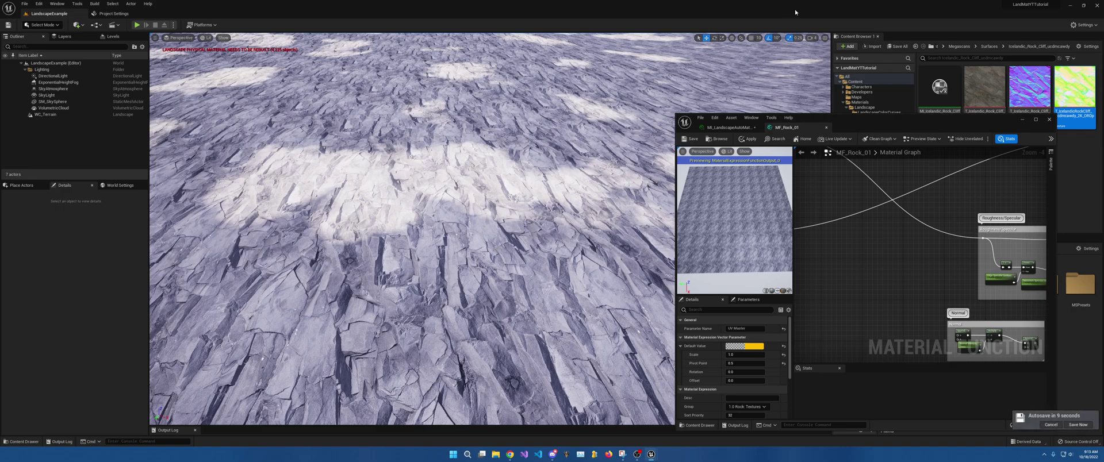
pyautogui.click(1080, 426)
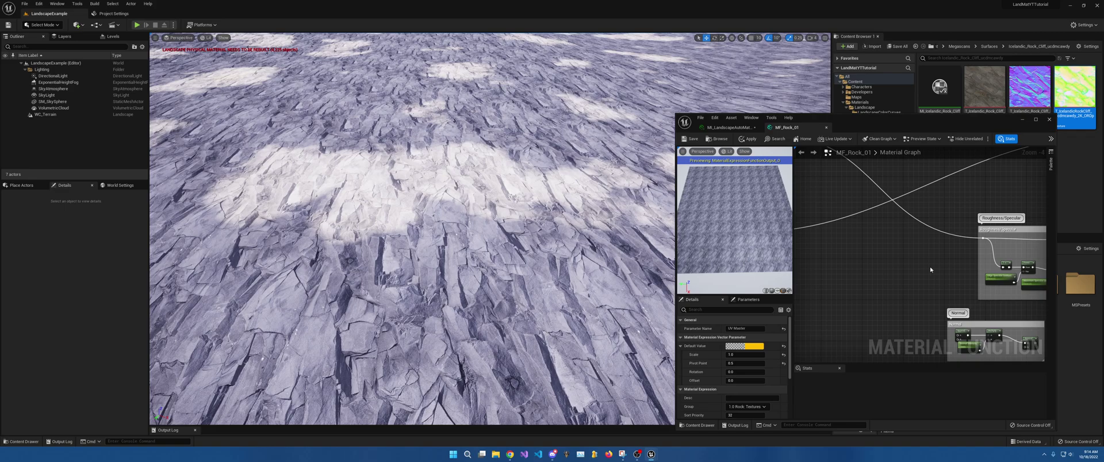
pyautogui.moveTo(490, 229); pyautogui.dragTo(494, 147, button='right')
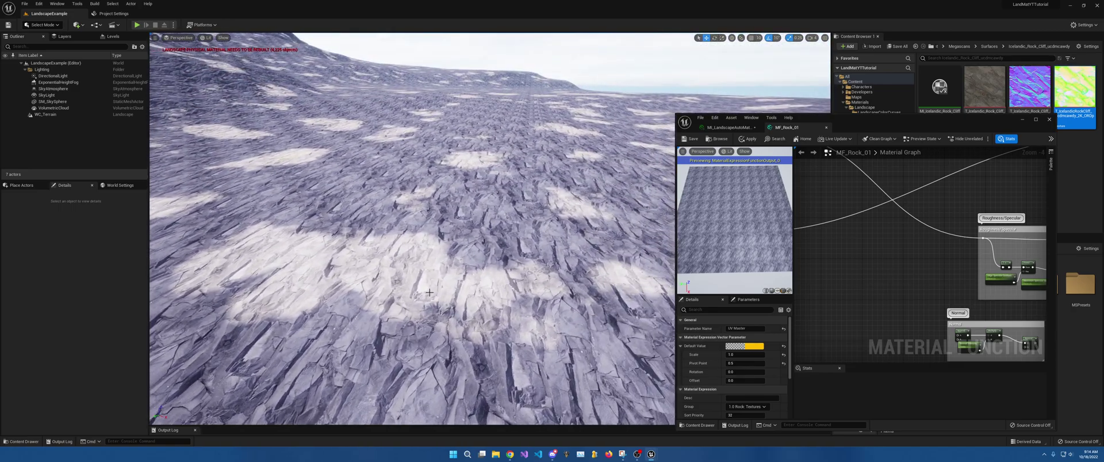
# - Move the Normal comment group next to the Rock_Normal texture sample
pyautogui.moveTo(938, 319); pyautogui.dragTo(969, 308, button='right')
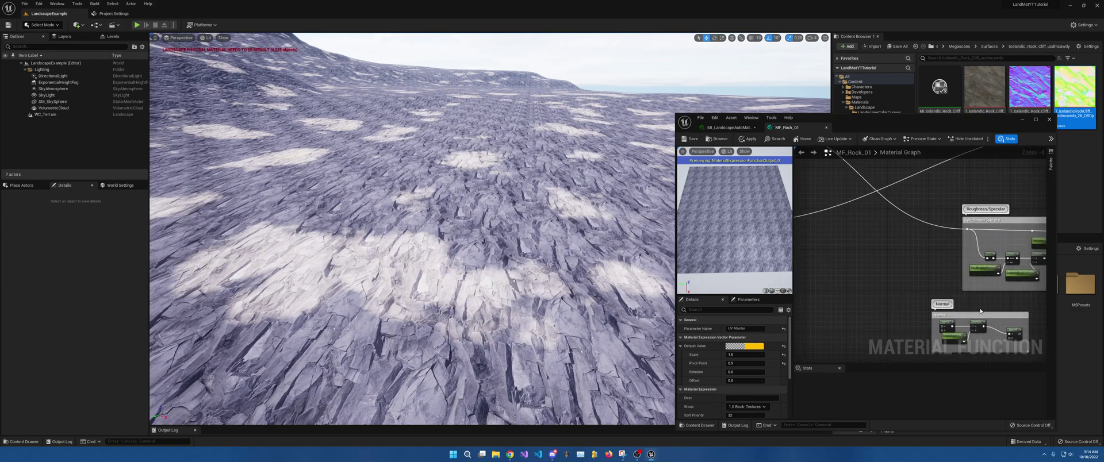
pyautogui.moveTo(911, 291); pyautogui.dragTo(990, 264, button='right')
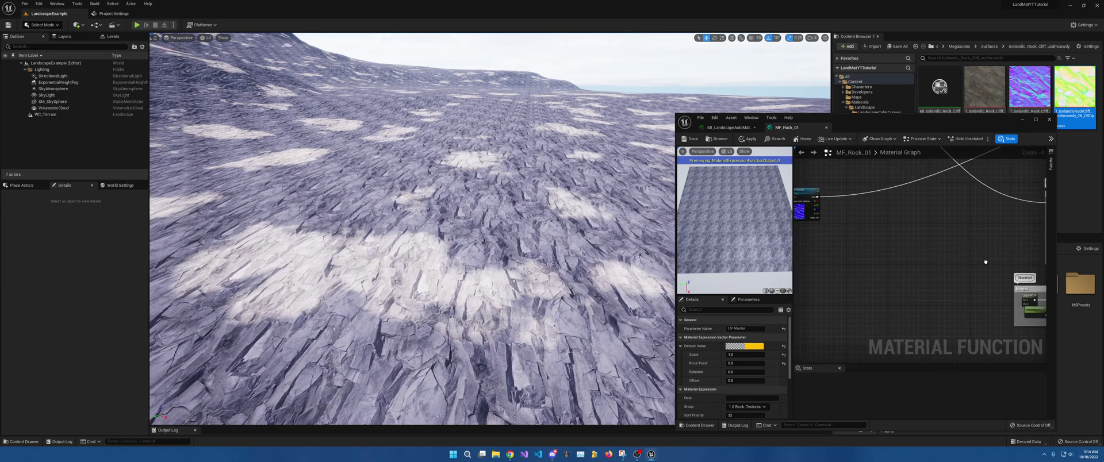
pyautogui.moveTo(1034, 289); pyautogui.dragTo(860, 194)
pyautogui.scroll(4, 826, 201)
pyautogui.moveTo(826, 201); pyautogui.dragTo(931, 219, button='right')
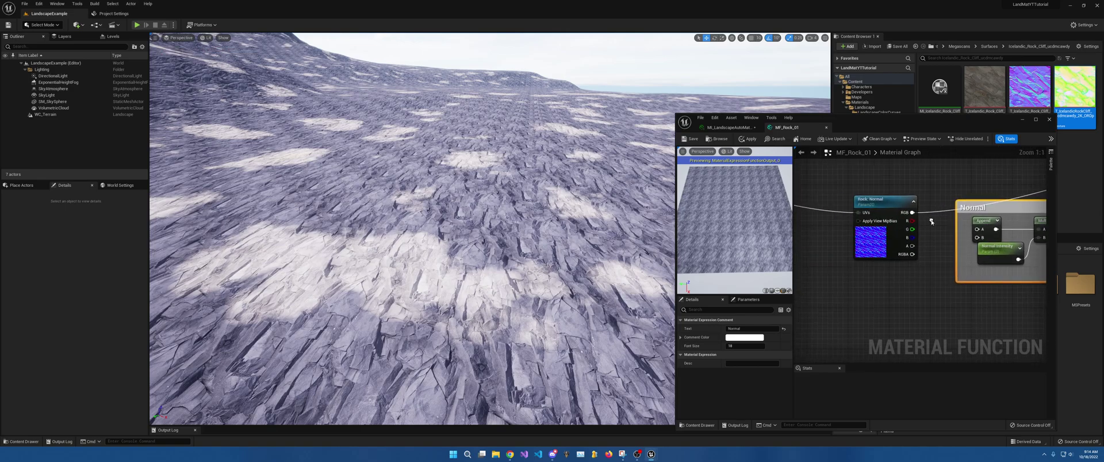
# - View the texture assigned to the Rock_Normal sample in the texture editor and return to the MF_Rock_01 graph
pyautogui.click(868, 244)
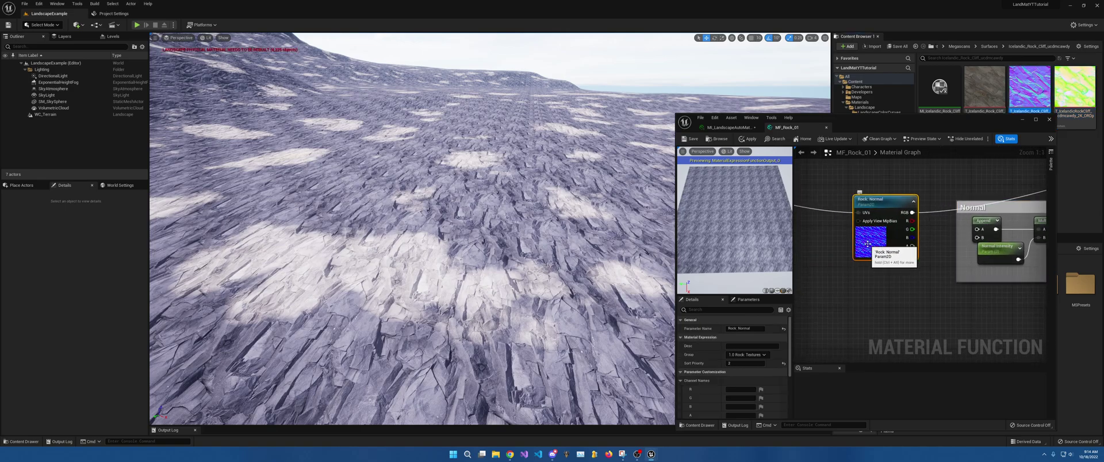
pyautogui.scroll(-3, 747, 387)
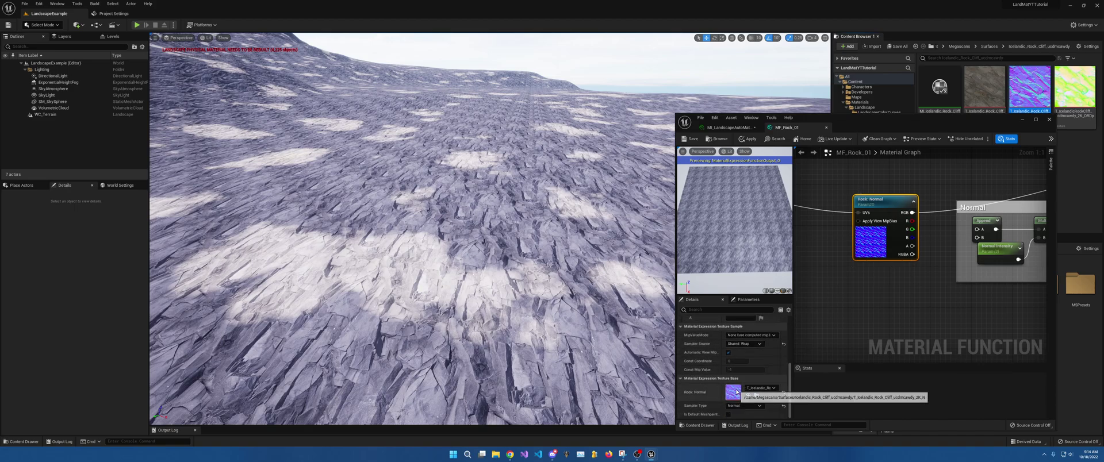
pyautogui.doubleClick(732, 393)
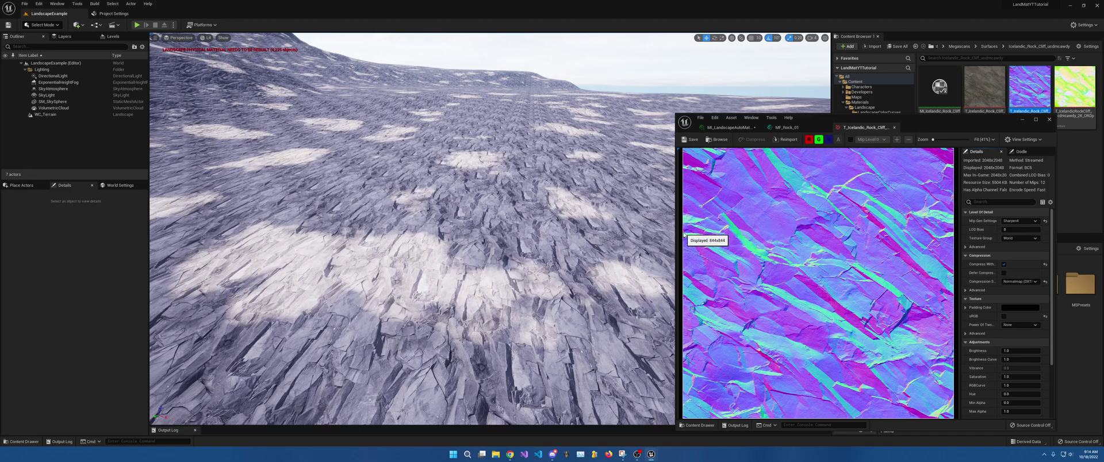
pyautogui.click(800, 129)
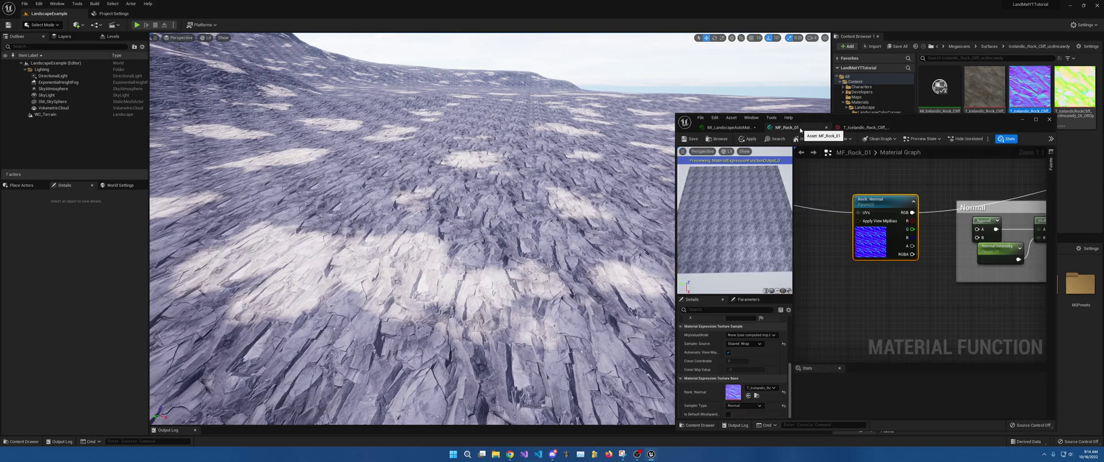
# - Wire Rock_Normal's red and green outputs into the first Append and blue into the last one's B, and set Normal Intensity's default to 1
pyautogui.moveTo(960, 257); pyautogui.dragTo(922, 261, button='right')
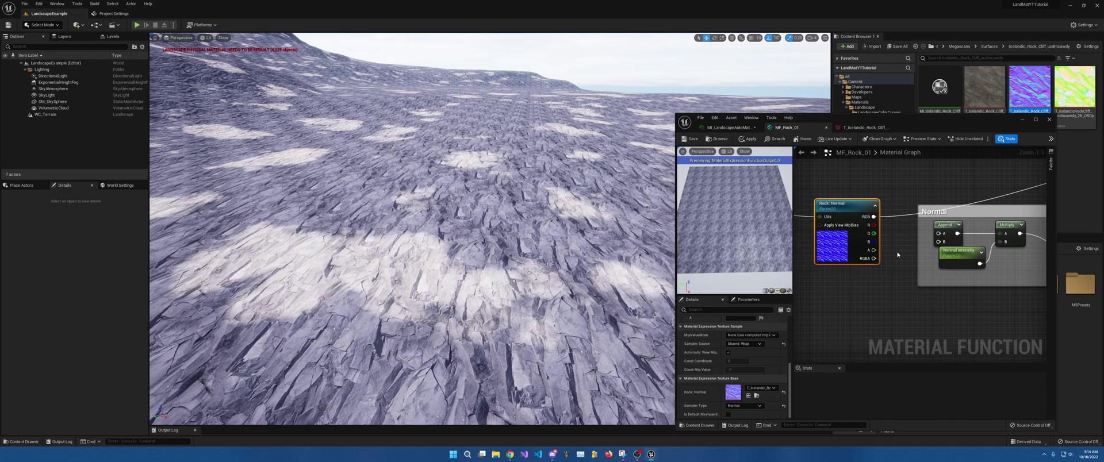
pyautogui.moveTo(875, 224); pyautogui.dragTo(939, 242)
pyautogui.click(954, 263)
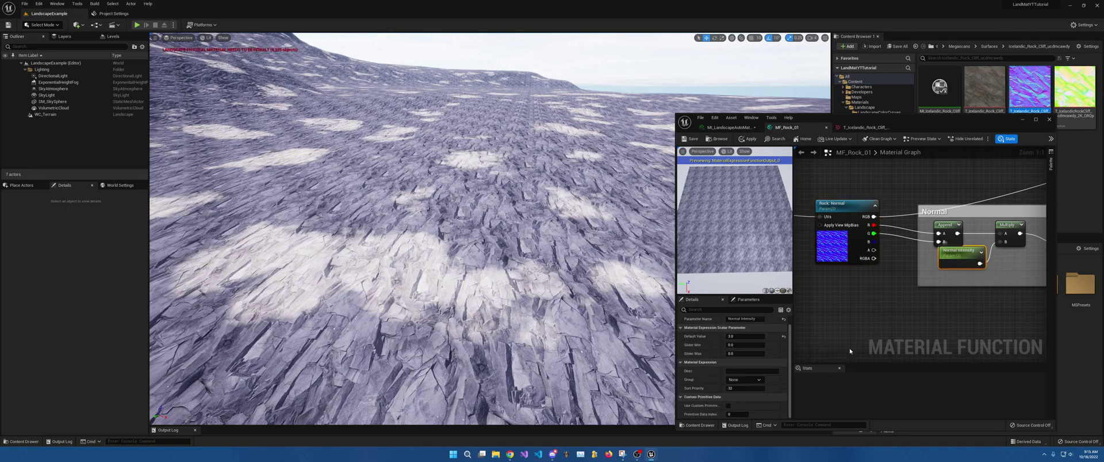
pyautogui.click(733, 337)
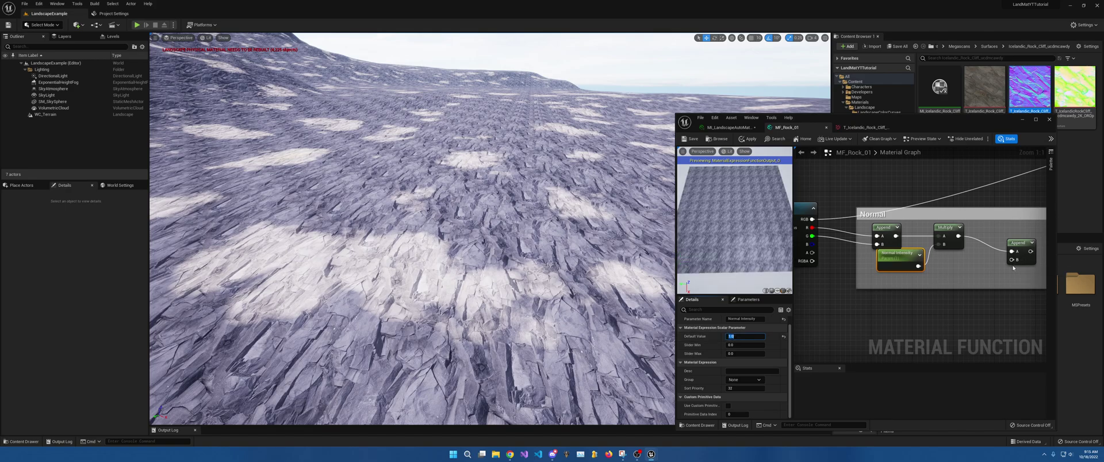
pyautogui.moveTo(988, 273)
pyautogui.mouseDown(button='right')
pyautogui.moveTo(974, 289)
pyautogui.moveTo(1006, 278)
pyautogui.mouseUp(button='right')
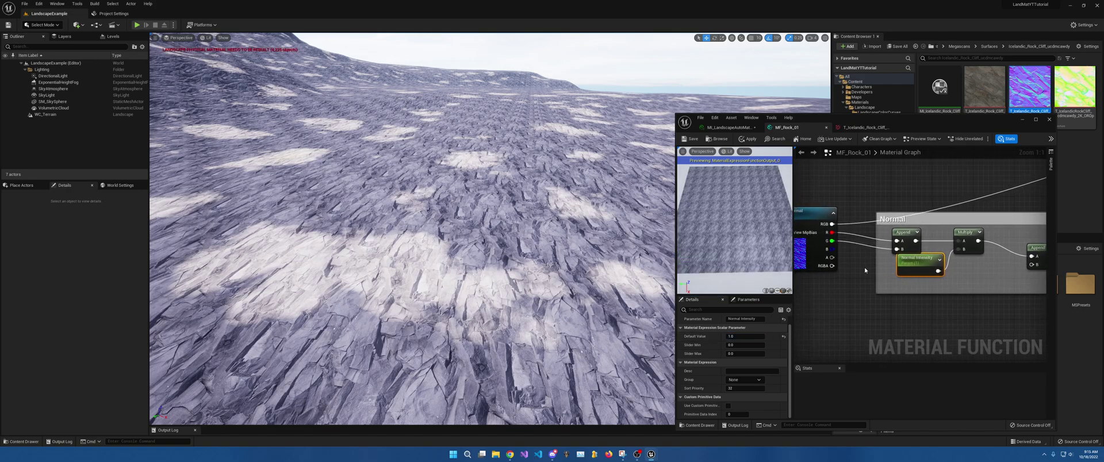
pyautogui.moveTo(832, 251); pyautogui.dragTo(1030, 264)
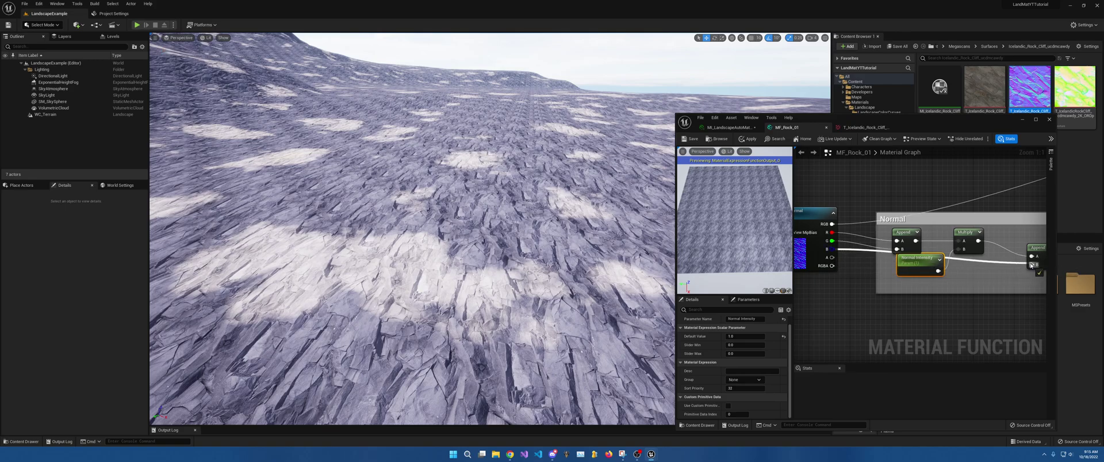
# - Move the Normal comment group across the graph to sit close to the material attributes node
pyautogui.moveTo(981, 288); pyautogui.dragTo(870, 301, button='right')
pyautogui.moveTo(989, 263); pyautogui.dragTo(907, 292, button='right')
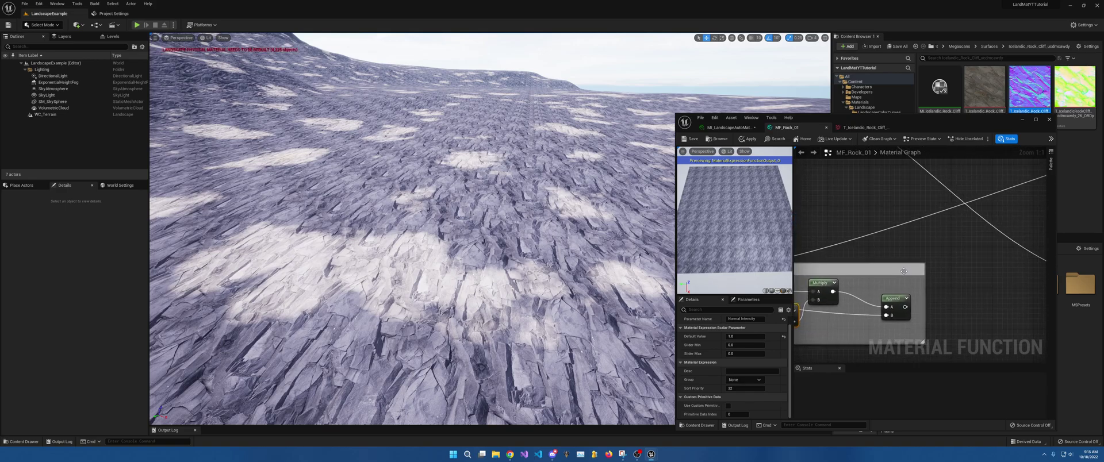
pyautogui.moveTo(907, 273); pyautogui.dragTo(1012, 204)
pyautogui.moveTo(1012, 204); pyautogui.dragTo(810, 277, button='right')
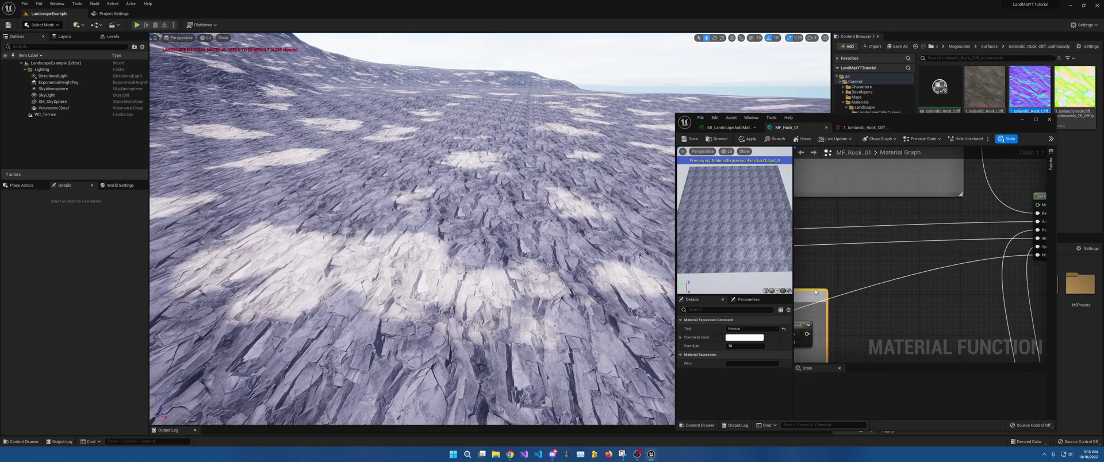
pyautogui.moveTo(820, 294); pyautogui.dragTo(990, 260)
pyautogui.moveTo(992, 261); pyautogui.dragTo(937, 265, button='right')
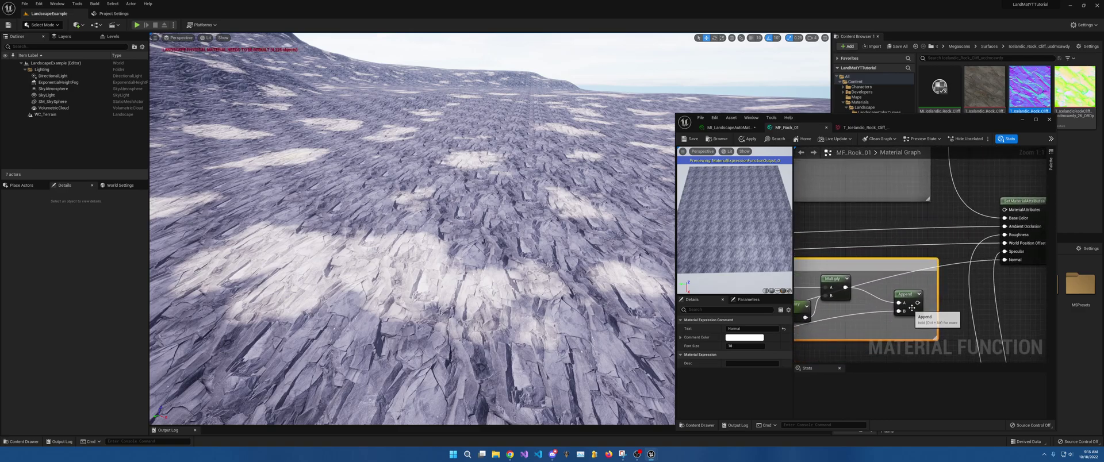
# - Connect the final Append's output to the Normal input of the material attributes node and save the material function
pyautogui.moveTo(917, 303); pyautogui.dragTo(1010, 263)
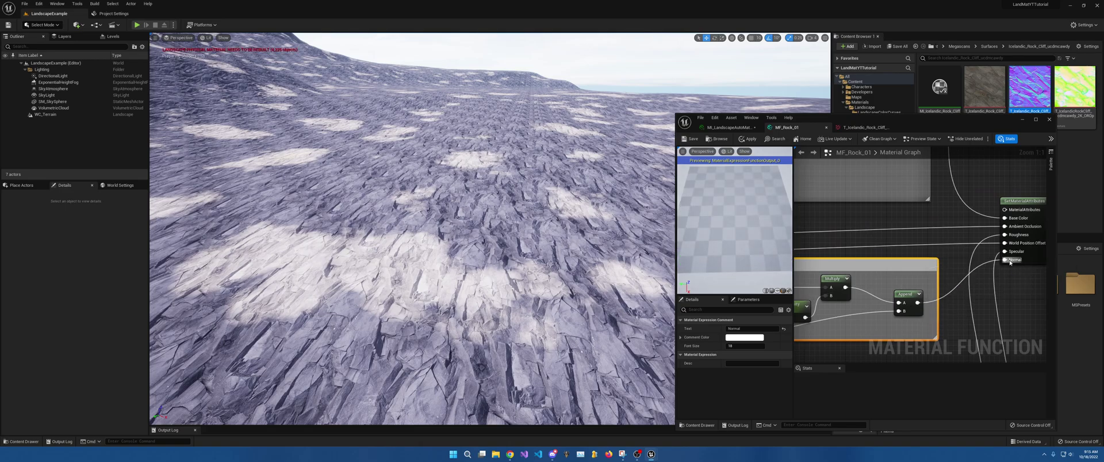
pyautogui.click(693, 142)
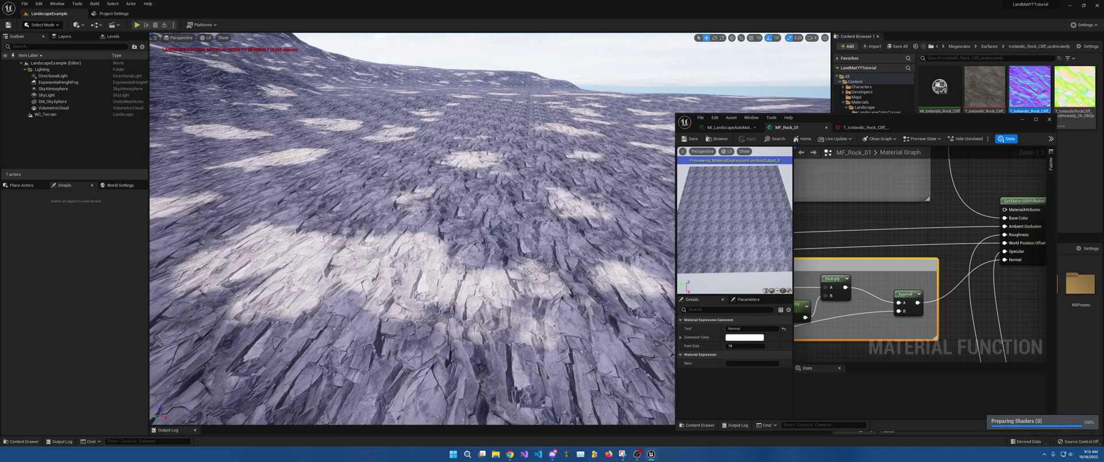
pyautogui.moveTo(402, 261); pyautogui.dragTo(363, 298, button='right')
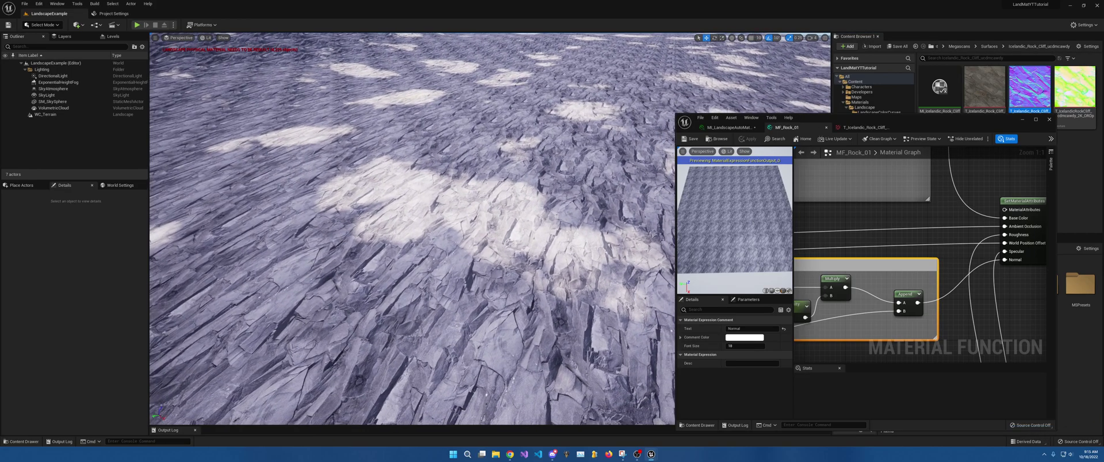
# - Try default values of 0 and -1 for the Normal Intensity parameter
pyautogui.moveTo(842, 324); pyautogui.dragTo(958, 288, button='right')
pyautogui.click(904, 279)
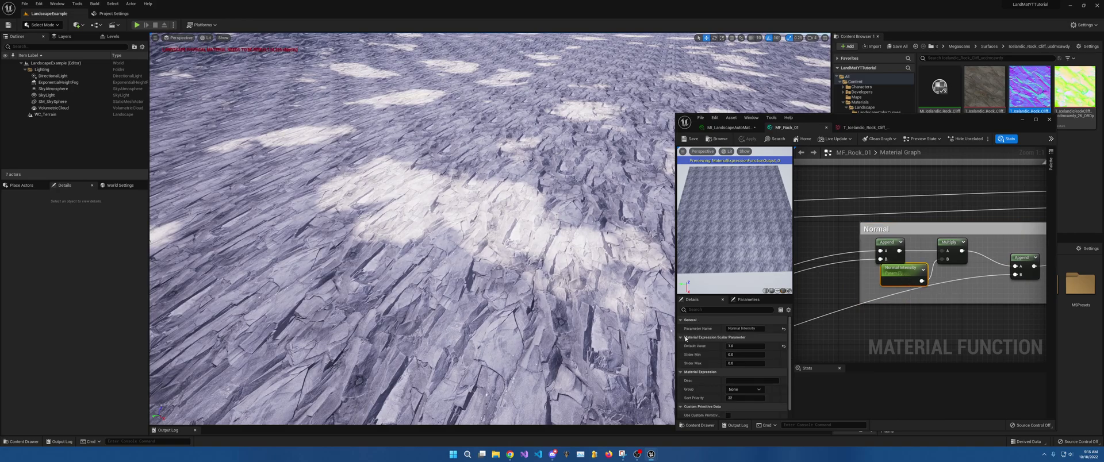
pyautogui.click(740, 346)
pyautogui.write('0')
pyautogui.press('Return')
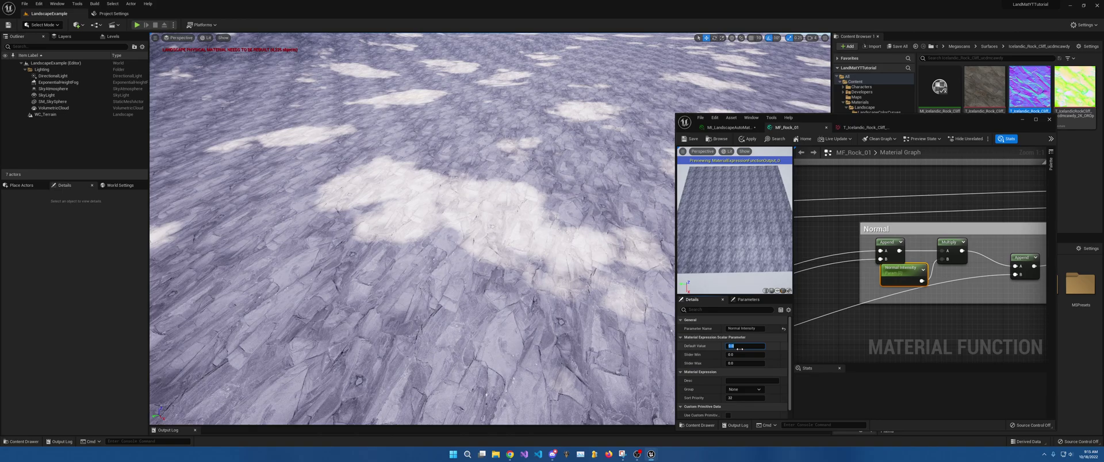
pyautogui.write('-1')
pyautogui.press('Return')
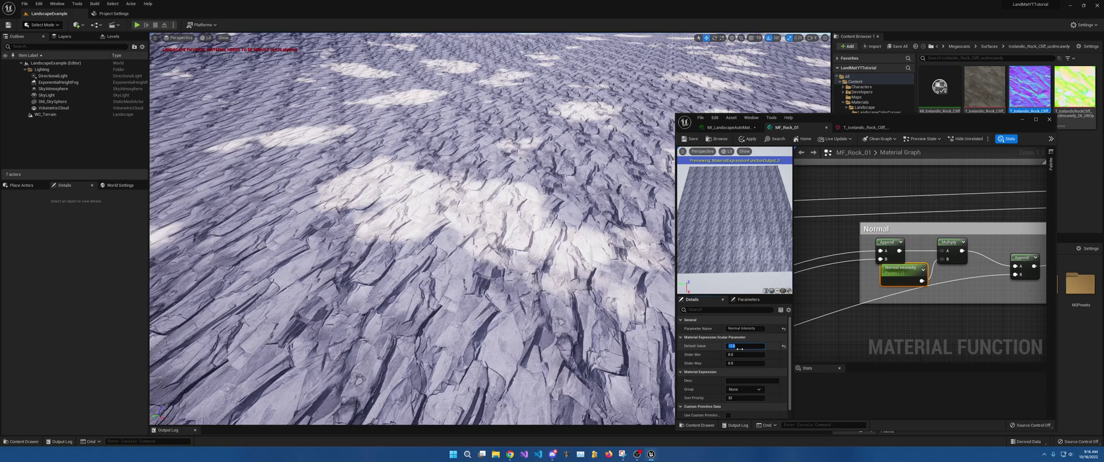
# - Try stronger Normal Intensity by changing its default value to 1 and then 2
pyautogui.write('1')
pyautogui.press('Return')
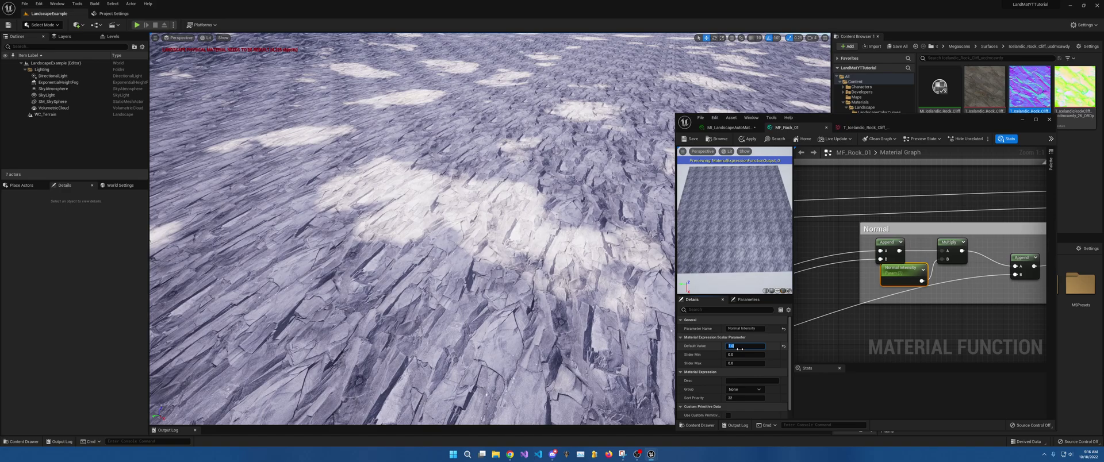
pyautogui.write('2')
pyautogui.press('Return')
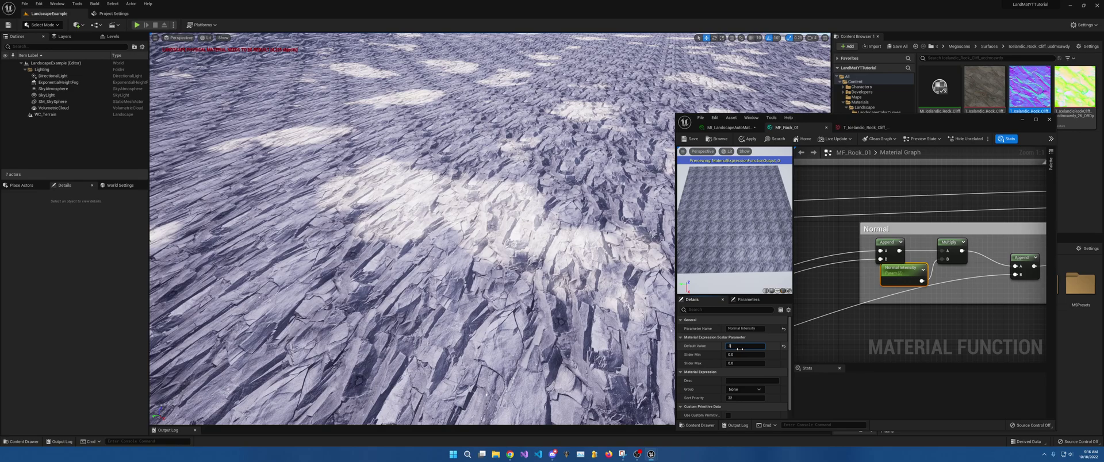
pyautogui.press('Return')
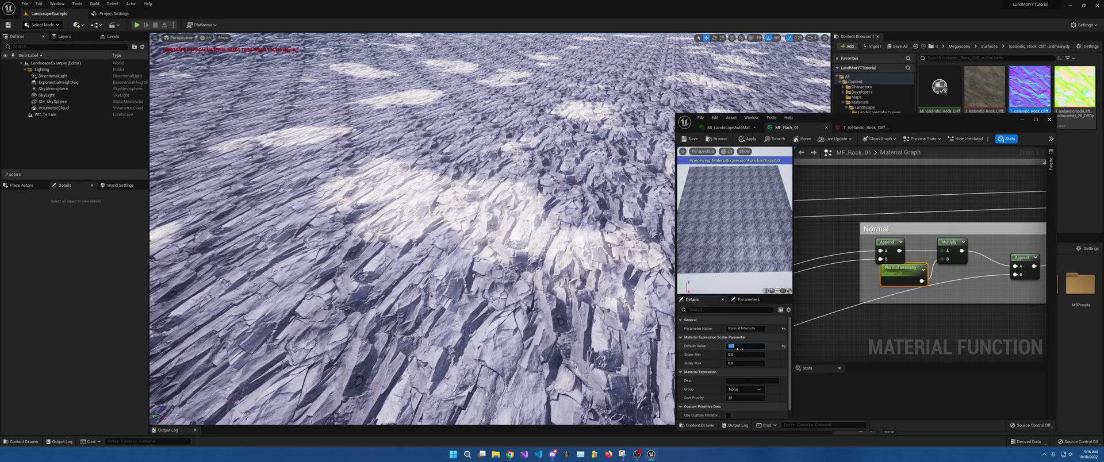
# - Set the Normal Intensity parameter's default value to 3 and inspect the landscape from close up and from a distance
pyautogui.write('3')
pyautogui.press('Return')
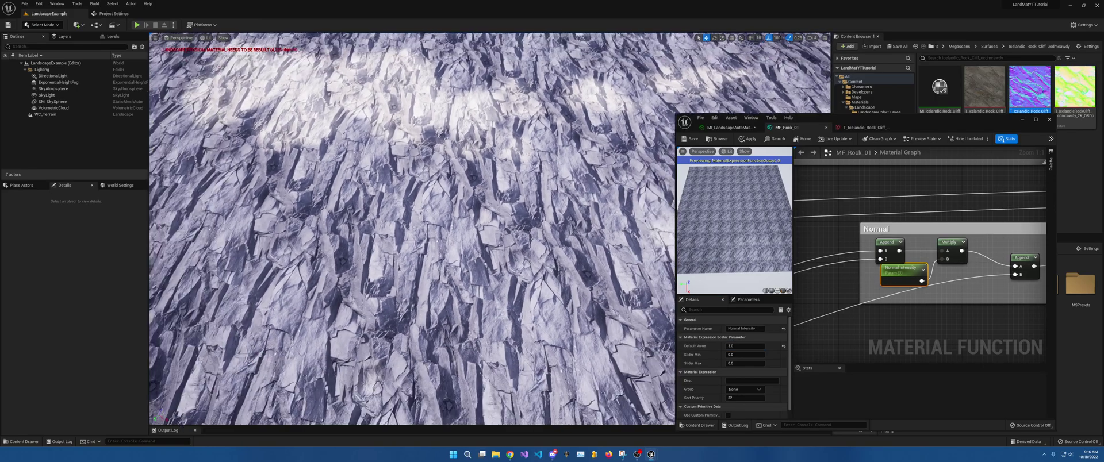
pyautogui.press('s')
pyautogui.moveTo(412, 229); pyautogui.dragTo(411, 173, button='right')
pyautogui.moveTo(535, 268); pyautogui.dragTo(535, 268, button='right')
pyautogui.press('w')
pyautogui.press('d')
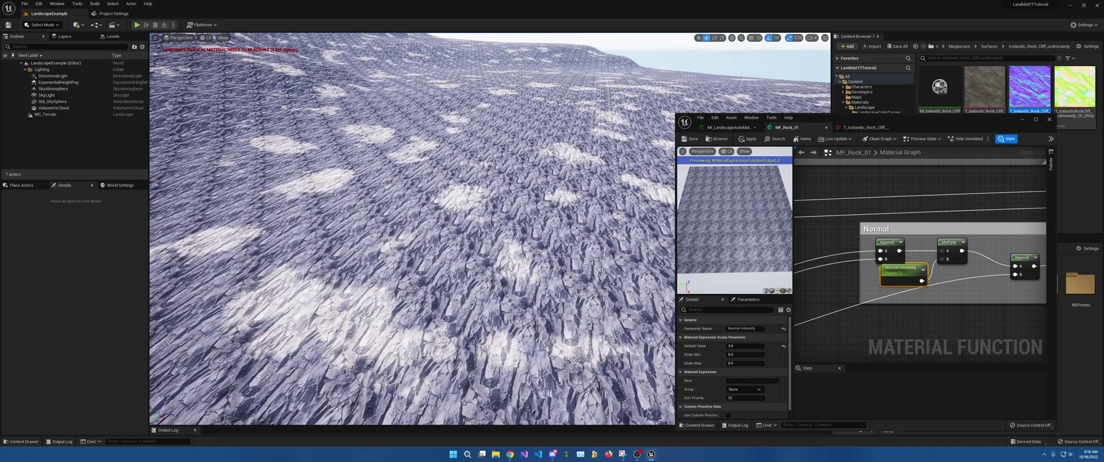
# - Inspect the landscape's normals from a few angles and move the Roughness/Specular comment group up, directly beneath the Normal group
pyautogui.moveTo(412, 229); pyautogui.dragTo(322, 253, button='right')
pyautogui.moveTo(480, 205); pyautogui.dragTo(587, 271, button='right')
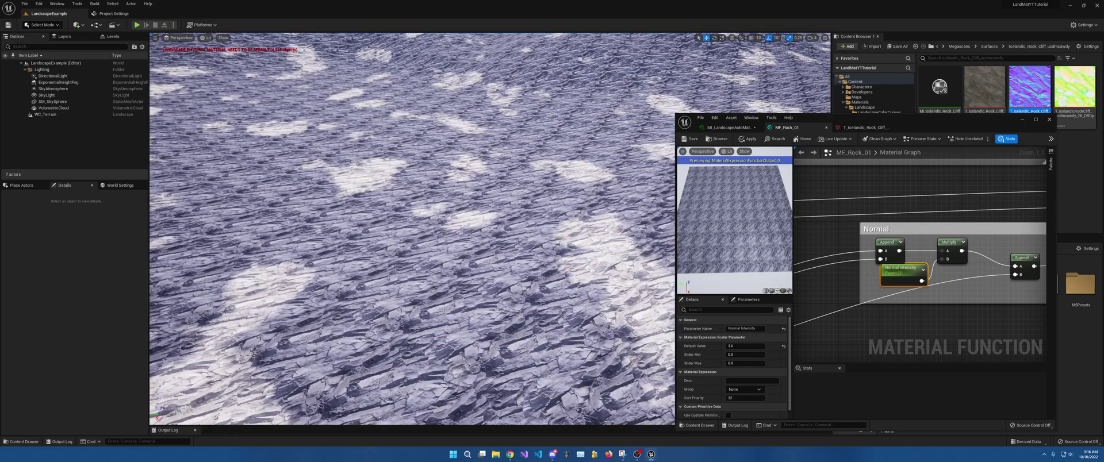
pyautogui.moveTo(901, 228)
pyautogui.mouseDown(button='right')
pyautogui.moveTo(844, 225)
pyautogui.moveTo(901, 225)
pyautogui.mouseUp(button='right')
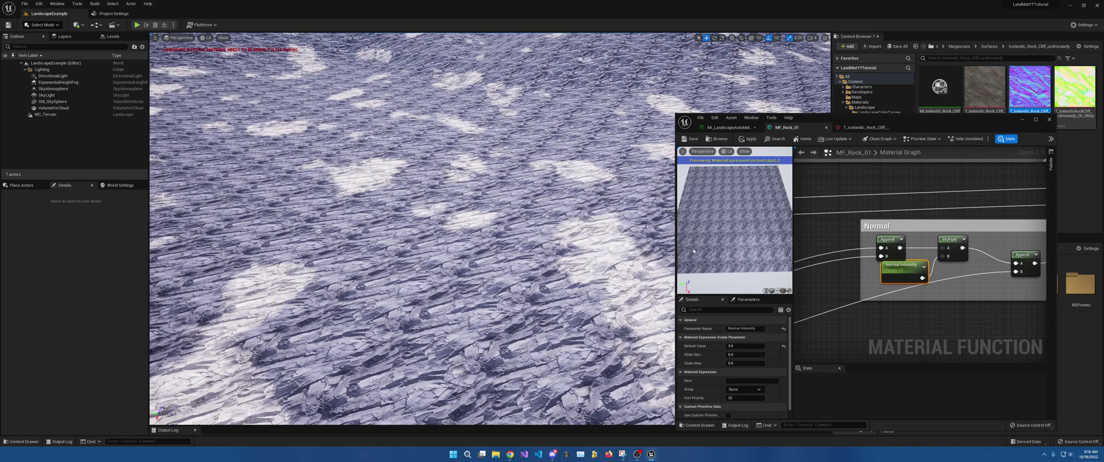
pyautogui.moveTo(489, 225); pyautogui.dragTo(572, 241, button='right')
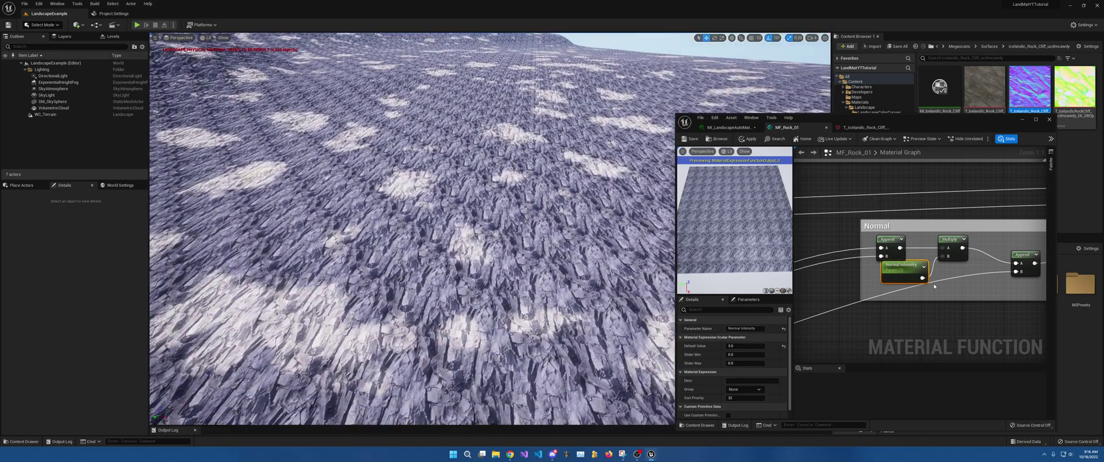
pyautogui.moveTo(933, 282); pyautogui.dragTo(898, 263, button='right')
pyautogui.scroll(-6, 840, 252)
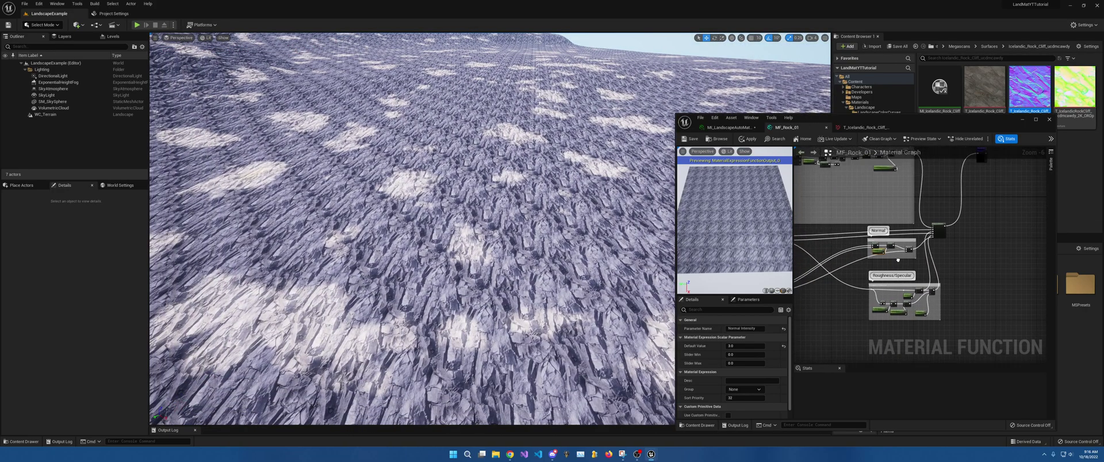
pyautogui.moveTo(917, 286); pyautogui.dragTo(913, 275)
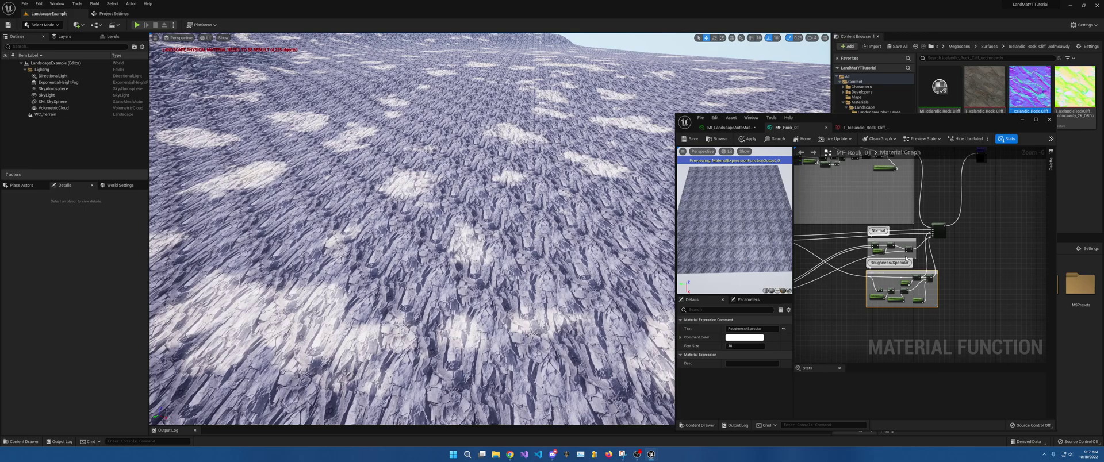
# - Shift the Normal and Roughness/Specular groups down and away from the material attributes node to free space beside it
pyautogui.moveTo(412, 228); pyautogui.dragTo(491, 127, button='right')
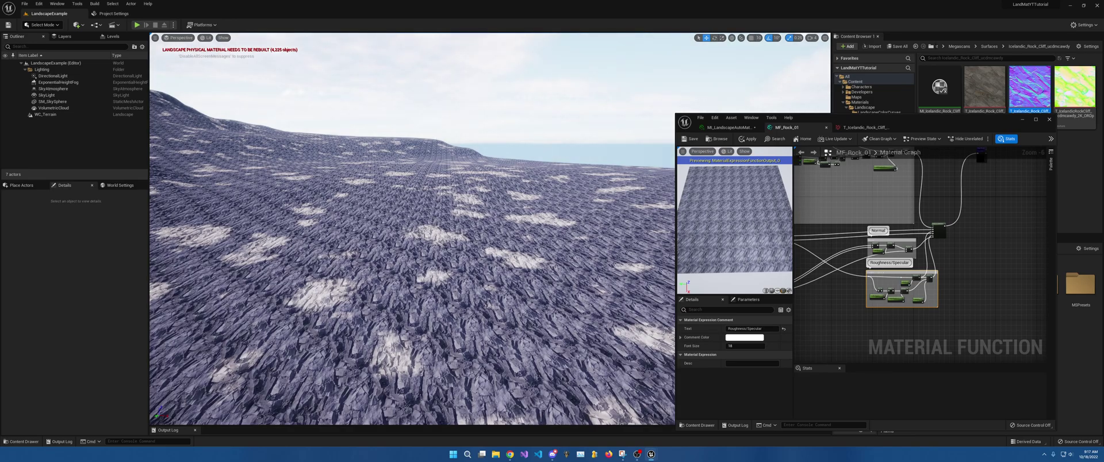
pyautogui.moveTo(412, 229); pyautogui.dragTo(411, 309, button='right')
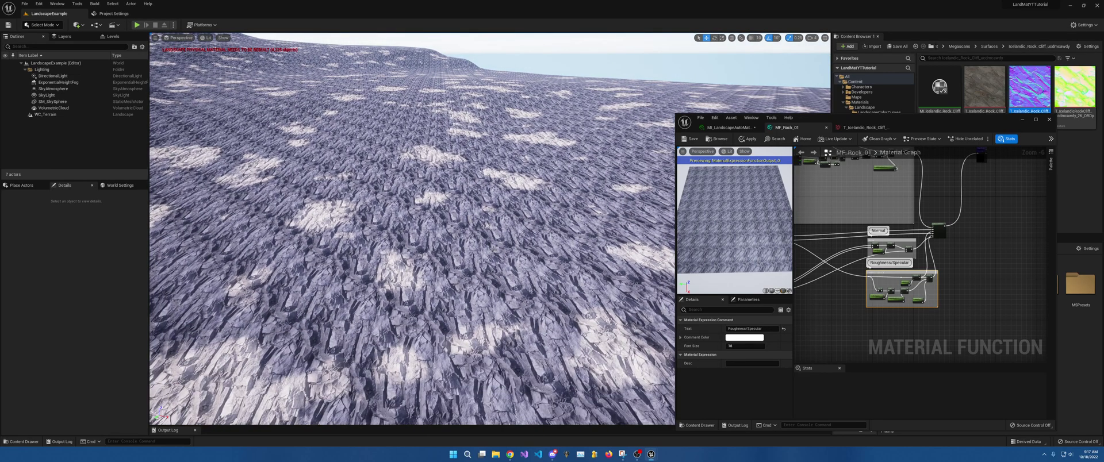
pyautogui.moveTo(429, 54); pyautogui.dragTo(428, 54, button='right')
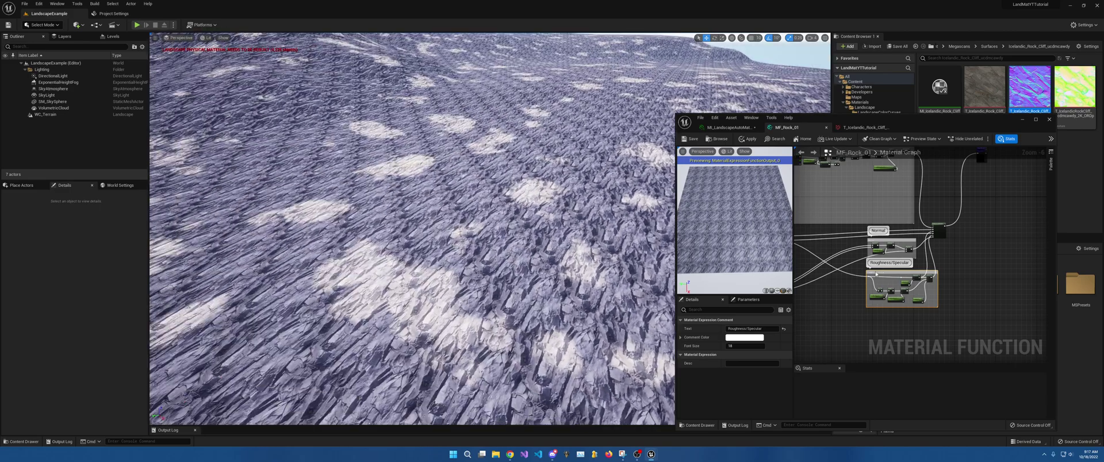
pyautogui.moveTo(959, 317); pyautogui.dragTo(866, 280)
# - Move the Ambient Occlusion comment group up beside the material attributes node, above the Normal group
pyautogui.moveTo(912, 298); pyautogui.dragTo(922, 150, button='right')
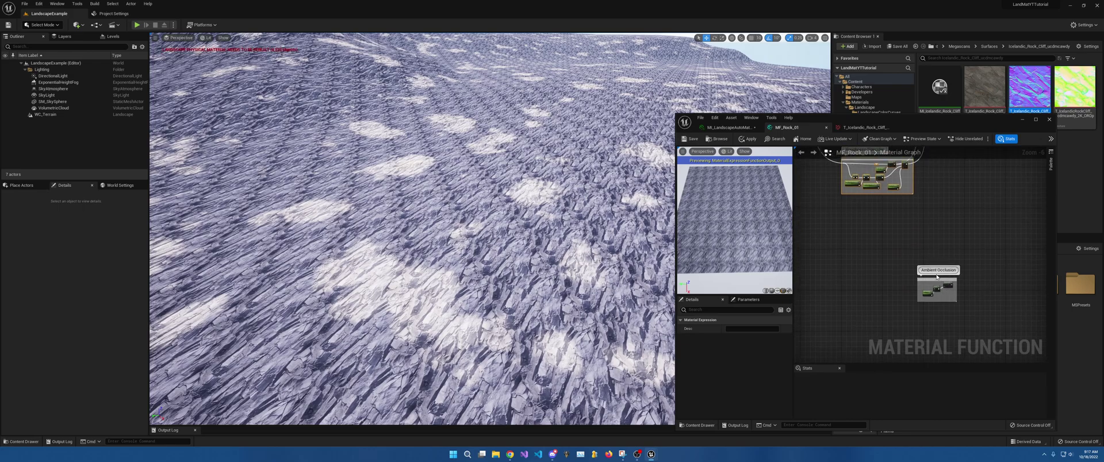
pyautogui.moveTo(934, 280); pyautogui.dragTo(938, 174)
pyautogui.moveTo(966, 173); pyautogui.dragTo(913, 319, button='right')
pyautogui.moveTo(912, 322); pyautogui.dragTo(883, 237)
pyautogui.moveTo(878, 191); pyautogui.dragTo(891, 230, button='right')
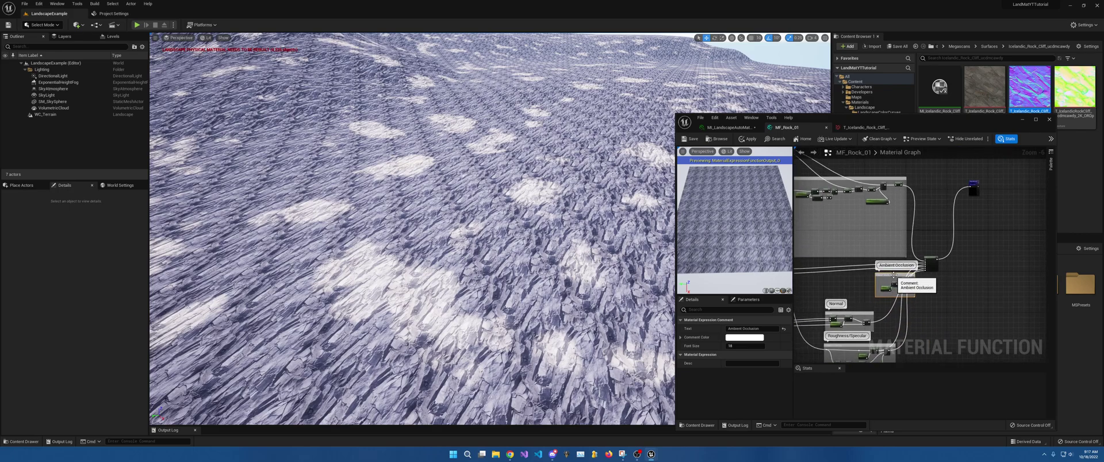
# - Add a reroute point on the wire feeding the Ambient Occlusion input and connect it to the Power node's Base
pyautogui.scroll(5, 895, 277)
pyautogui.moveTo(897, 268); pyautogui.dragTo(914, 238, button='right')
pyautogui.moveTo(981, 233); pyautogui.dragTo(952, 247, button='right')
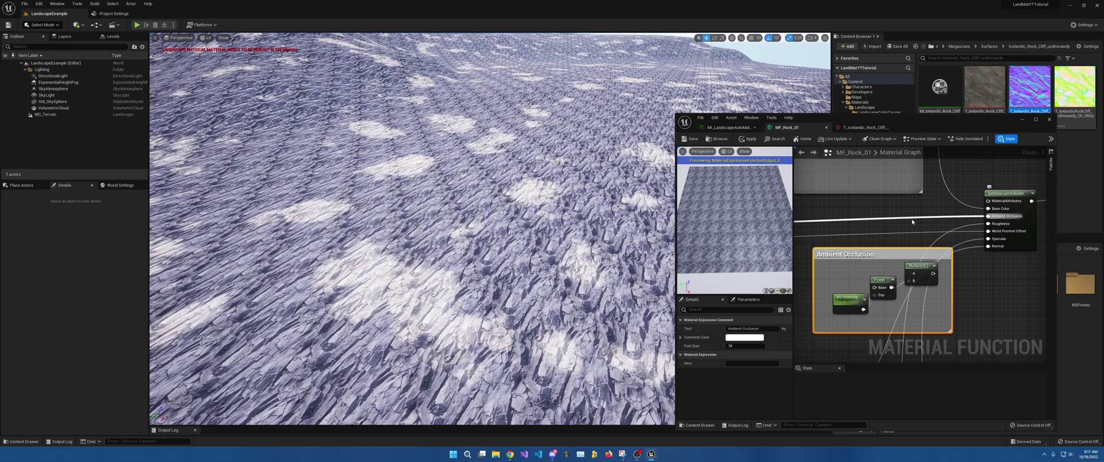
pyautogui.doubleClick(824, 220)
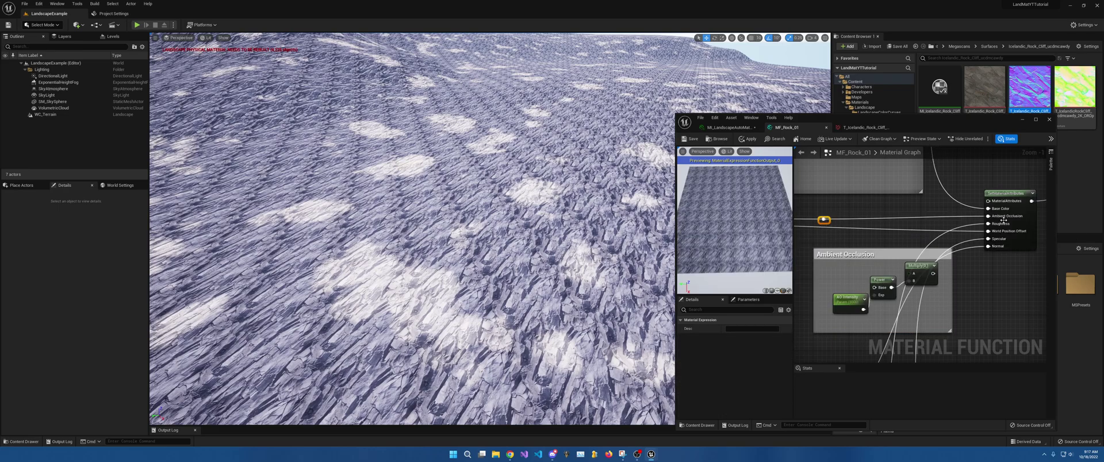
pyautogui.moveTo(824, 220); pyautogui.dragTo(876, 289)
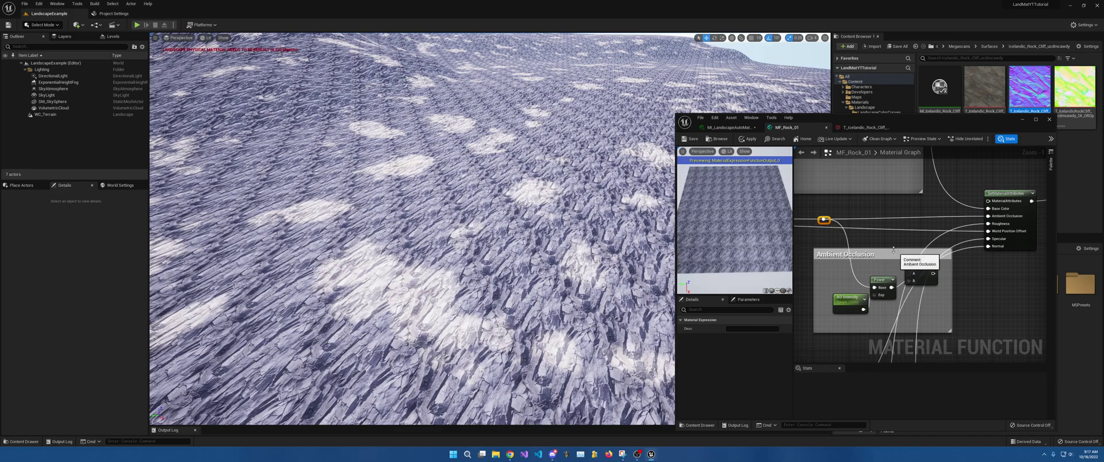
# - Reroute the Base Color wire into the Ambient Occlusion group's Multiply node and connect the Multiply output to Base Color
pyautogui.moveTo(897, 242); pyautogui.dragTo(879, 309, button='right')
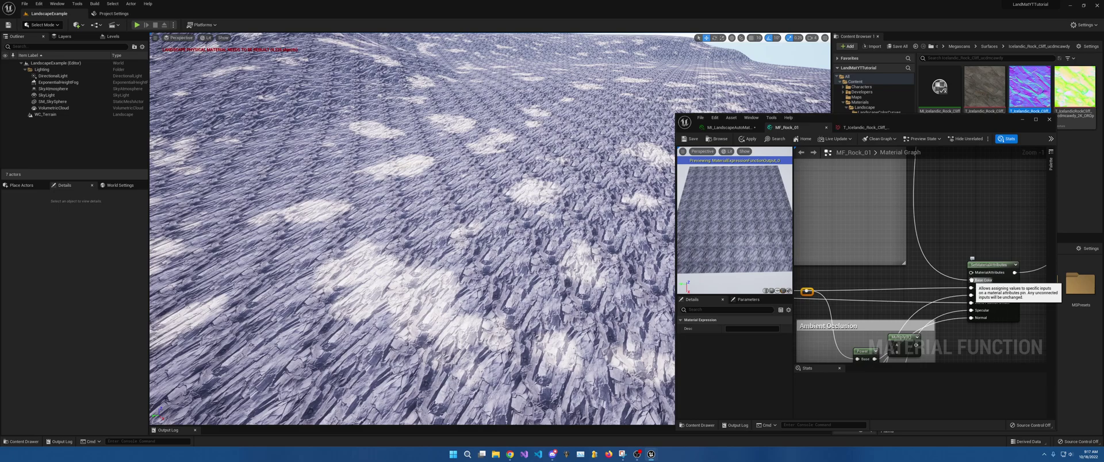
pyautogui.keyDown('ctrl'); pyautogui.moveTo(981, 282); pyautogui.dragTo(915, 345); pyautogui.keyUp('ctrl')
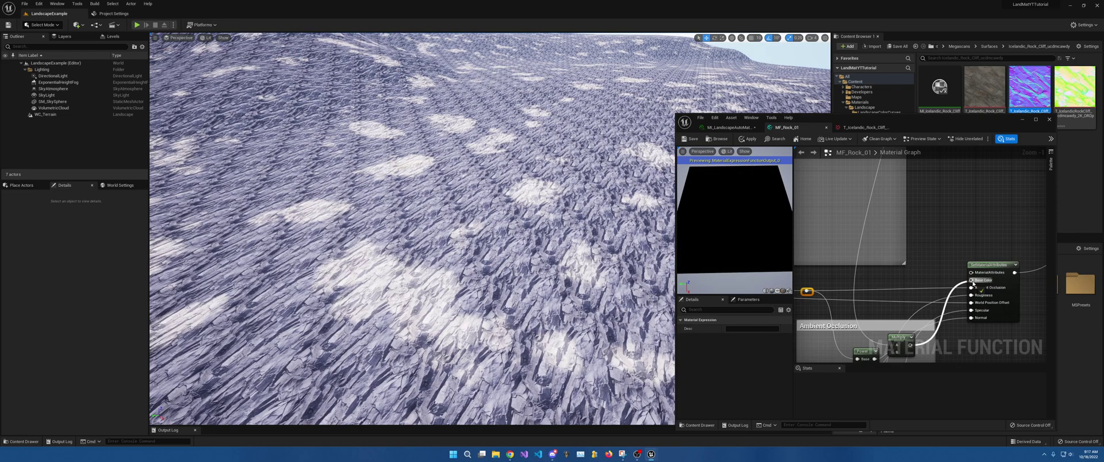
pyautogui.moveTo(923, 299); pyautogui.dragTo(966, 206, button='right')
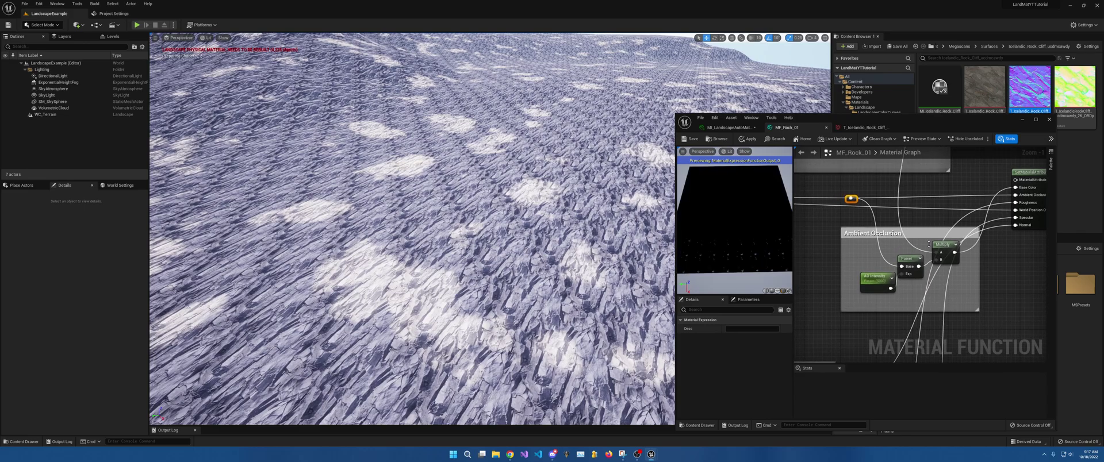
# - Set the AO Intensity parameter's default value to 0 and save the material function
pyautogui.click(875, 280)
pyautogui.click(735, 346)
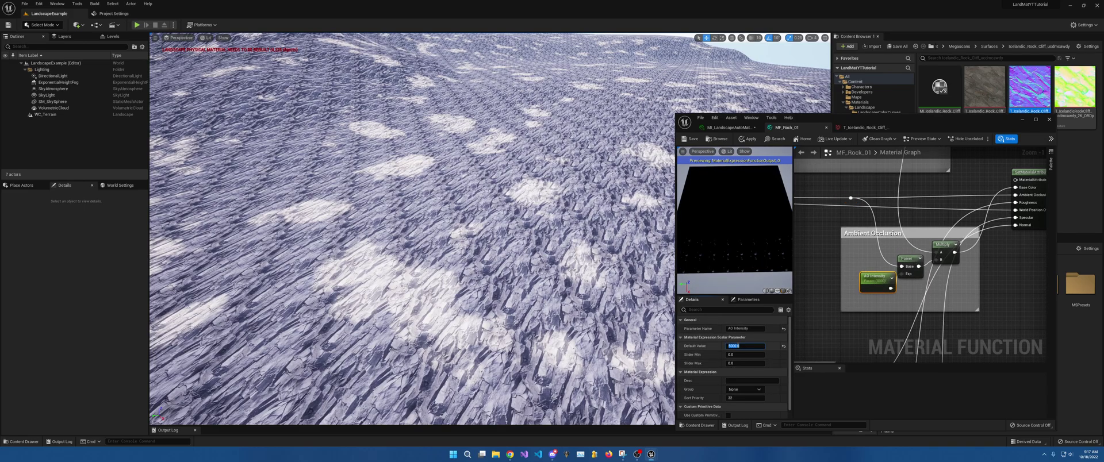
pyautogui.write('1')
pyautogui.press('Return')
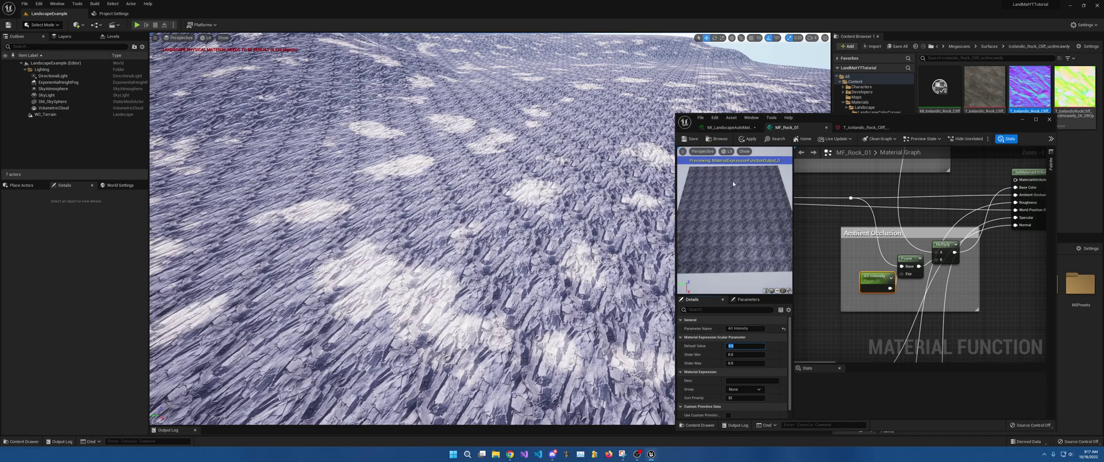
pyautogui.click(691, 140)
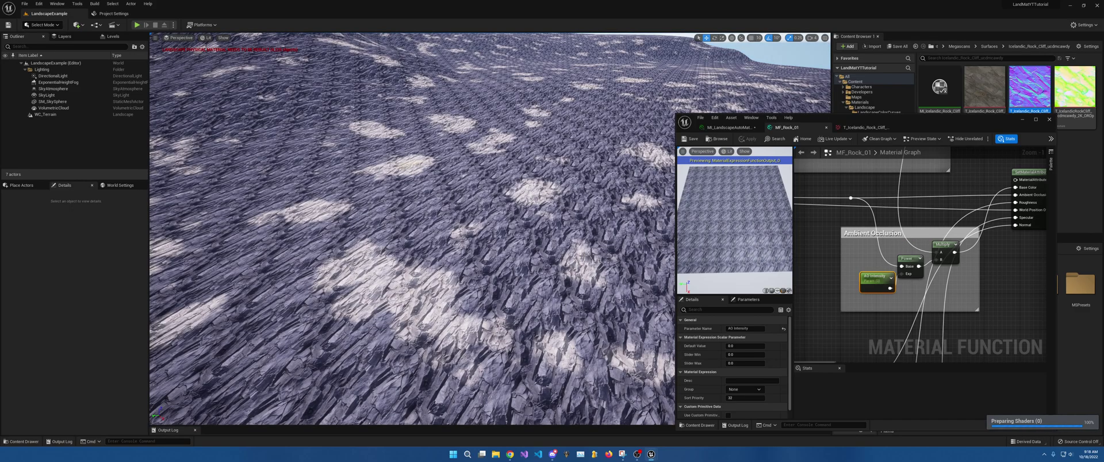
# - Try default values of 1, 2, 3 and 10 for the AO Intensity parameter on a close view of the rock
pyautogui.moveTo(586, 257); pyautogui.dragTo(728, 287, button='right')
pyautogui.press('w')
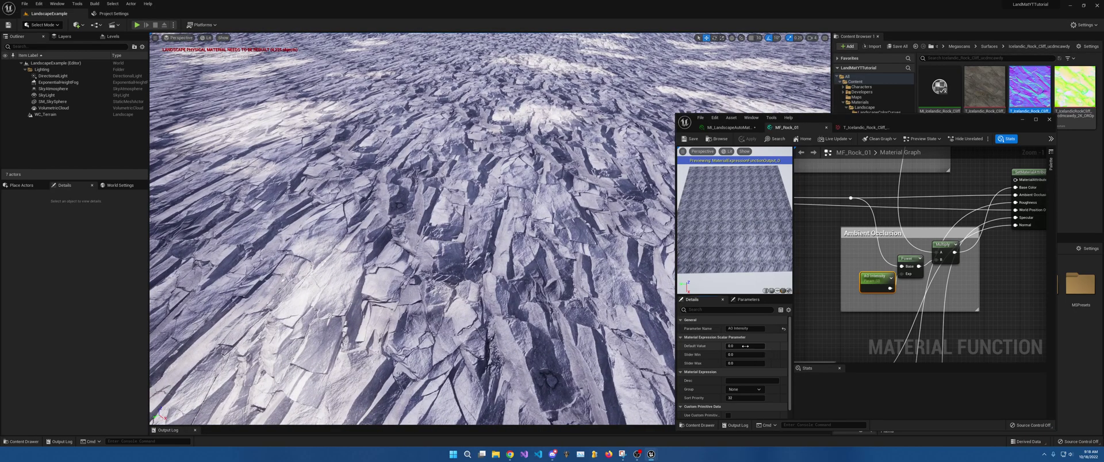
pyautogui.click(746, 346)
pyautogui.press('Return')
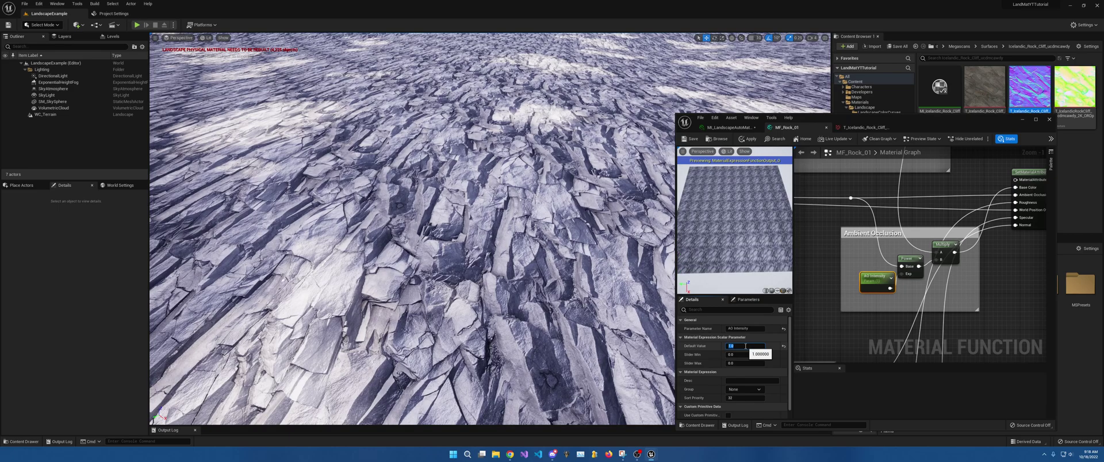
pyautogui.press('Return')
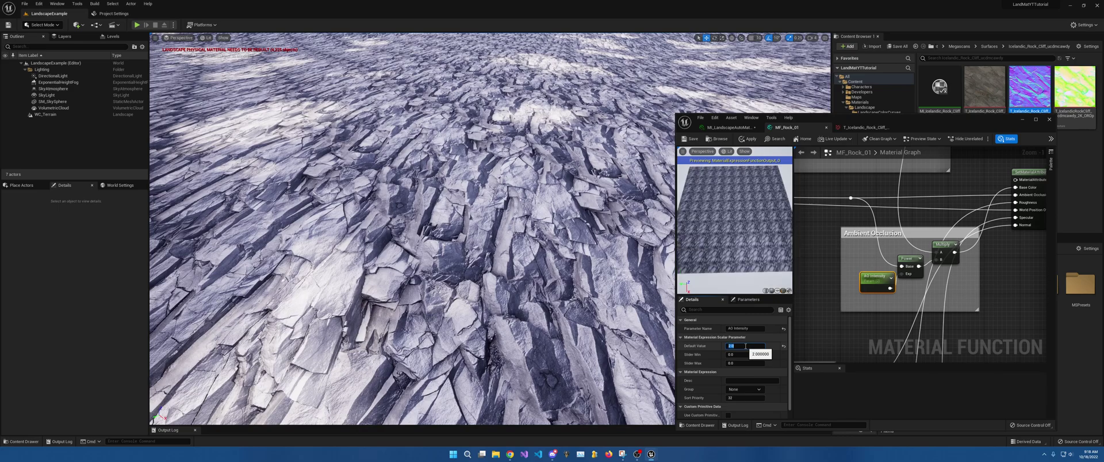
pyautogui.press('Return')
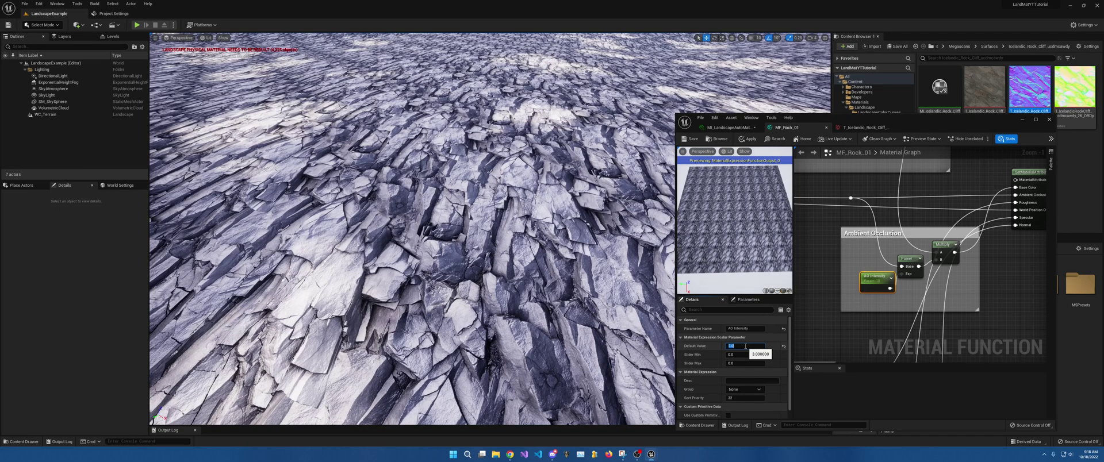
pyautogui.write('10')
pyautogui.press('Return')
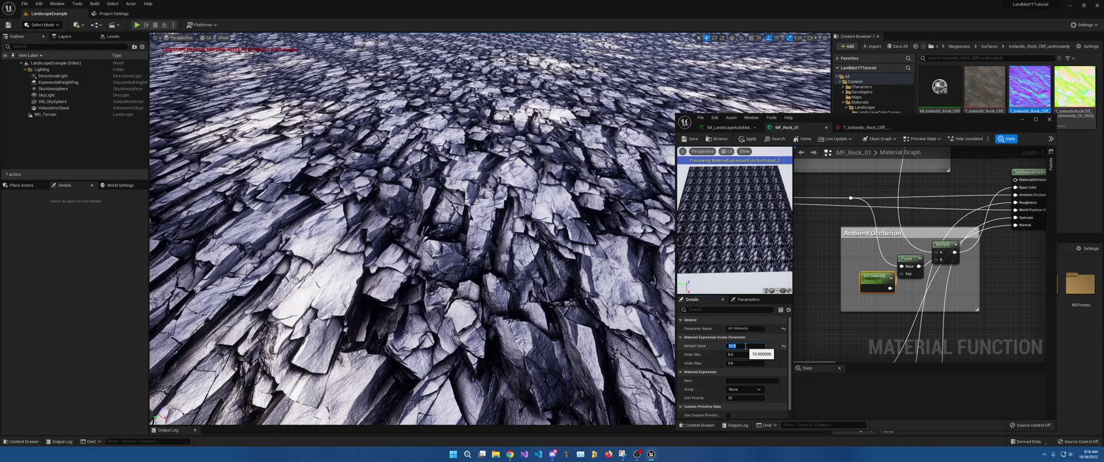
# - Set the AO Intensity parameter's default value to 5 and inspect the landscape from close up and from farther away
pyautogui.write('5')
pyautogui.press('Return')
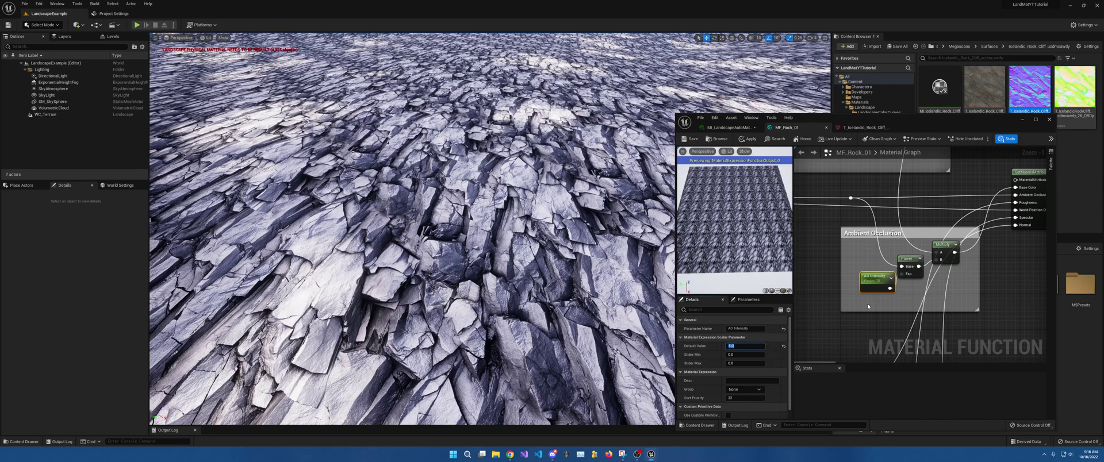
pyautogui.moveTo(868, 307); pyautogui.dragTo(837, 335, button='right')
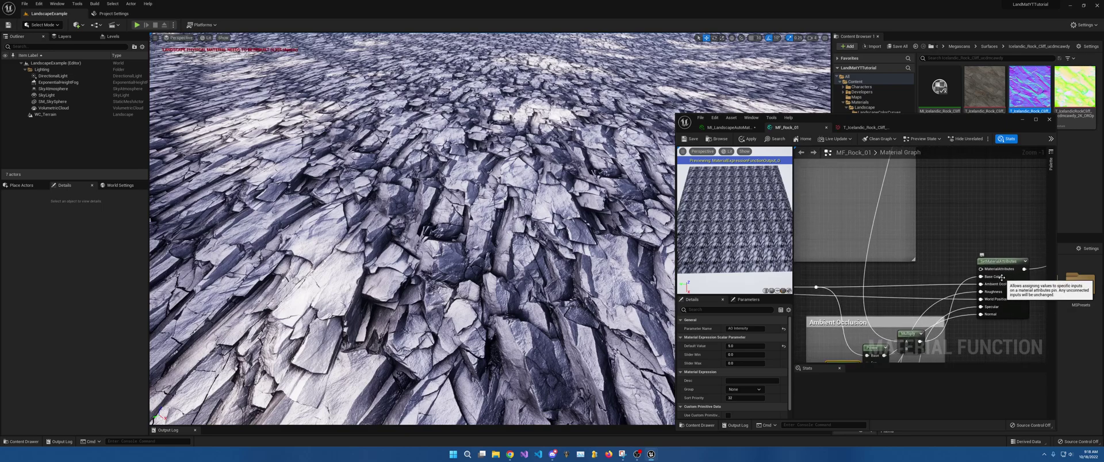
pyautogui.moveTo(510, 269); pyautogui.dragTo(587, 293, button='right')
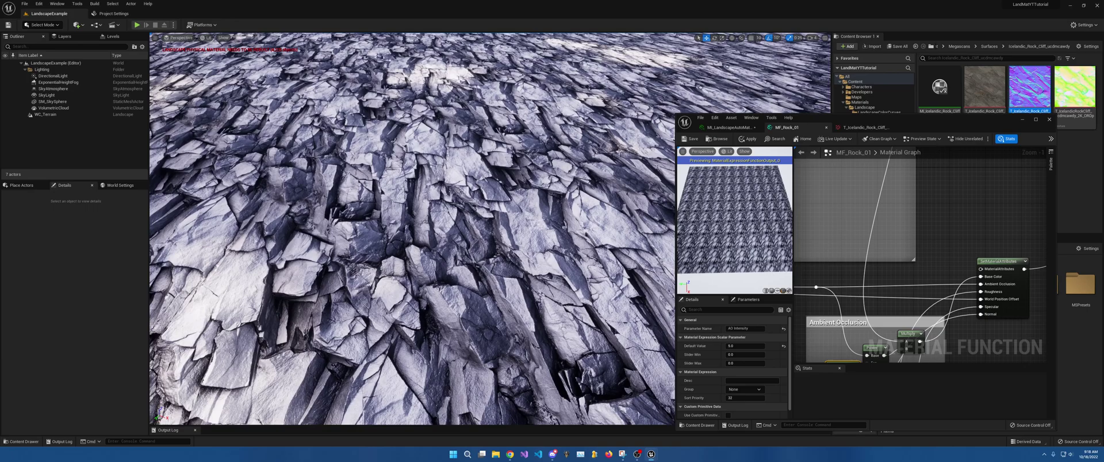
pyautogui.moveTo(491, 213); pyautogui.dragTo(575, 236, button='right')
pyautogui.press('w')
pyautogui.moveTo(511, 271); pyautogui.dragTo(510, 271, button='right')
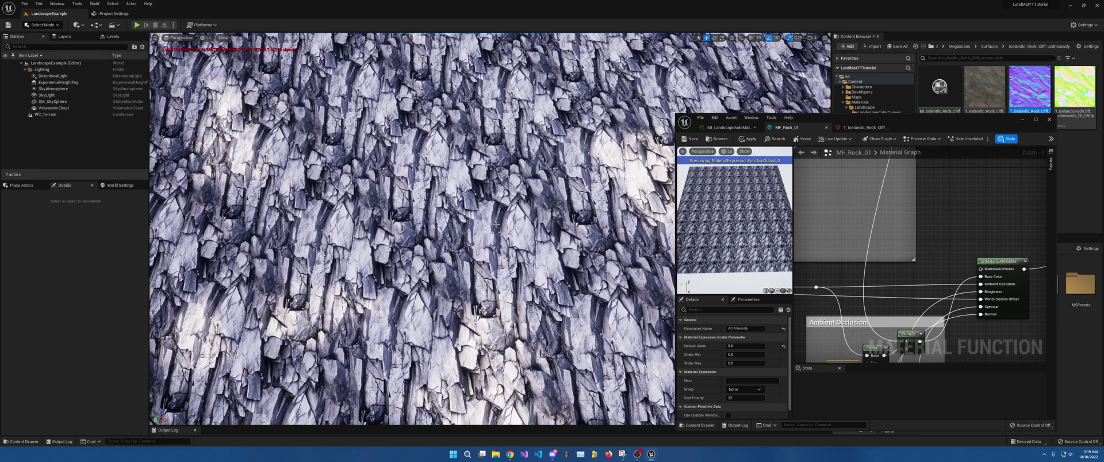
pyautogui.moveTo(496, 223); pyautogui.dragTo(495, 224, button='right')
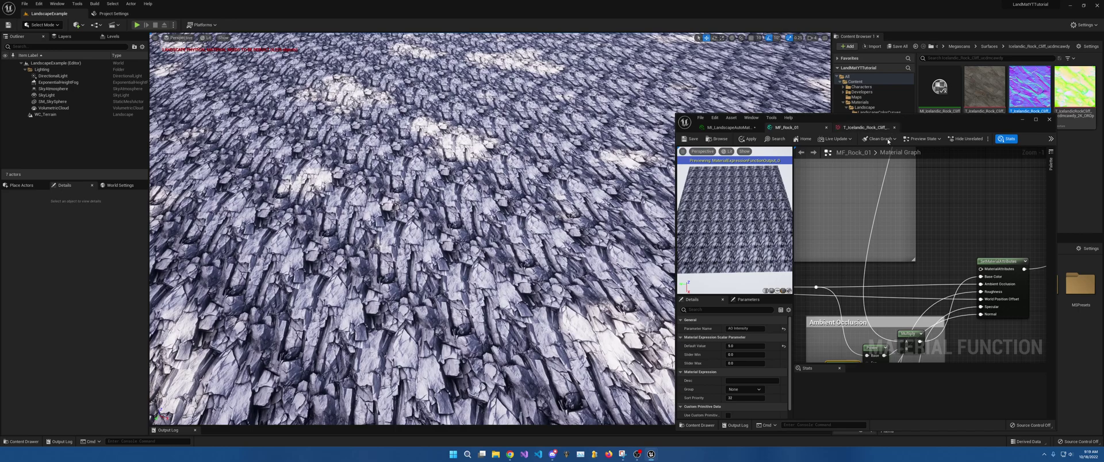
pyautogui.moveTo(864, 239); pyautogui.dragTo(924, 218, button='right')
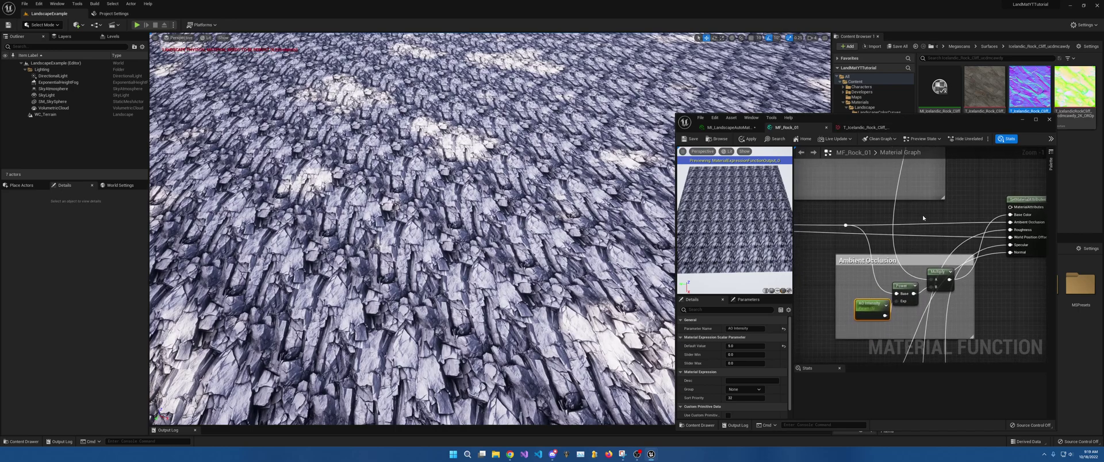
pyautogui.moveTo(995, 244); pyautogui.dragTo(934, 236, button='right')
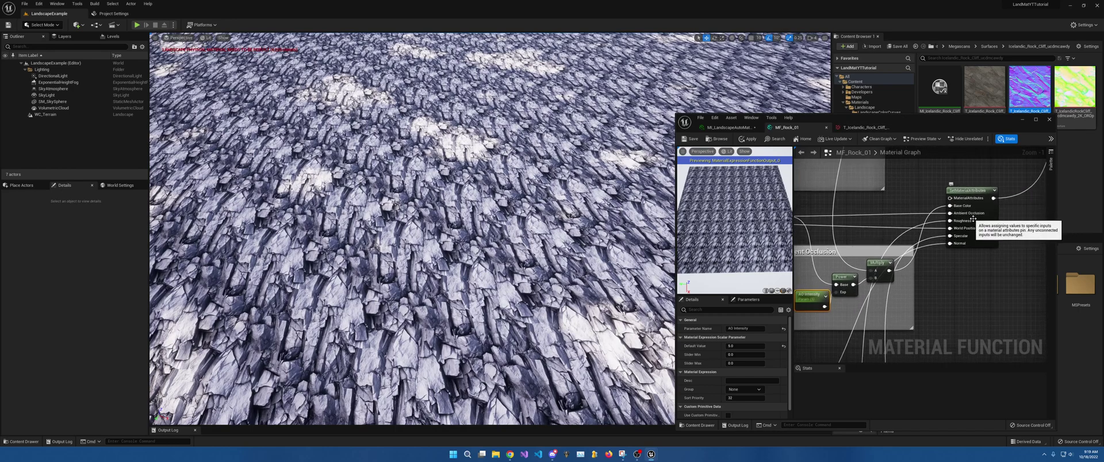